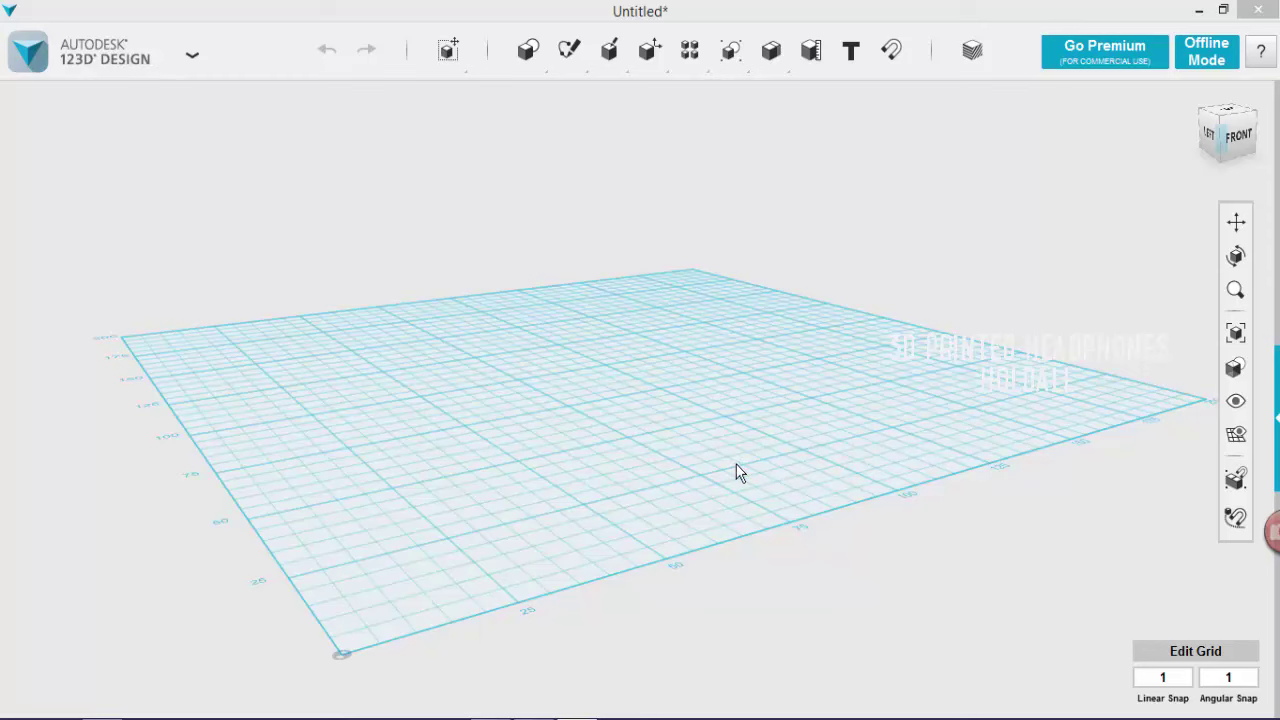
In the top view, sketch a wavy open spline through about (200, 25), (155, 50), (190, 90), (150, 125) and (200, 150) on the grid.
left_click(1229, 116)
middle_click_drag(712, 330, 480, 451)
scroll(620, 337, "down", 3)
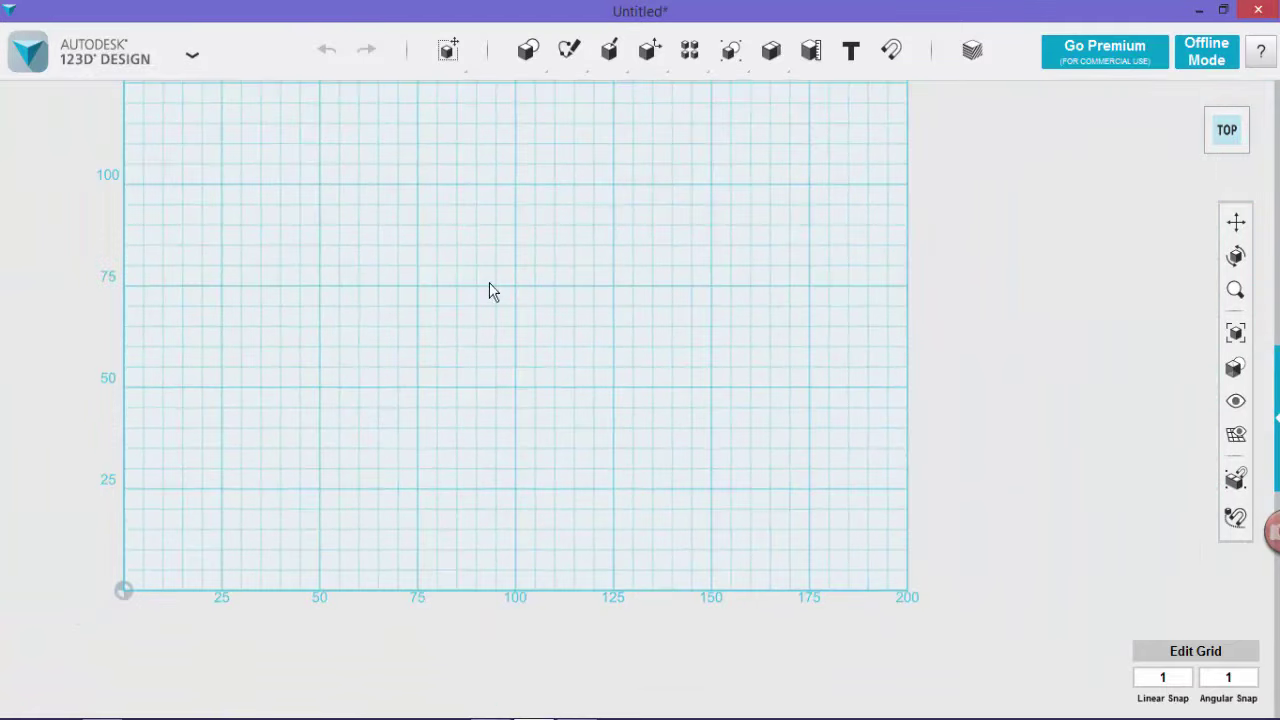
scroll(528, 280, "down", 1)
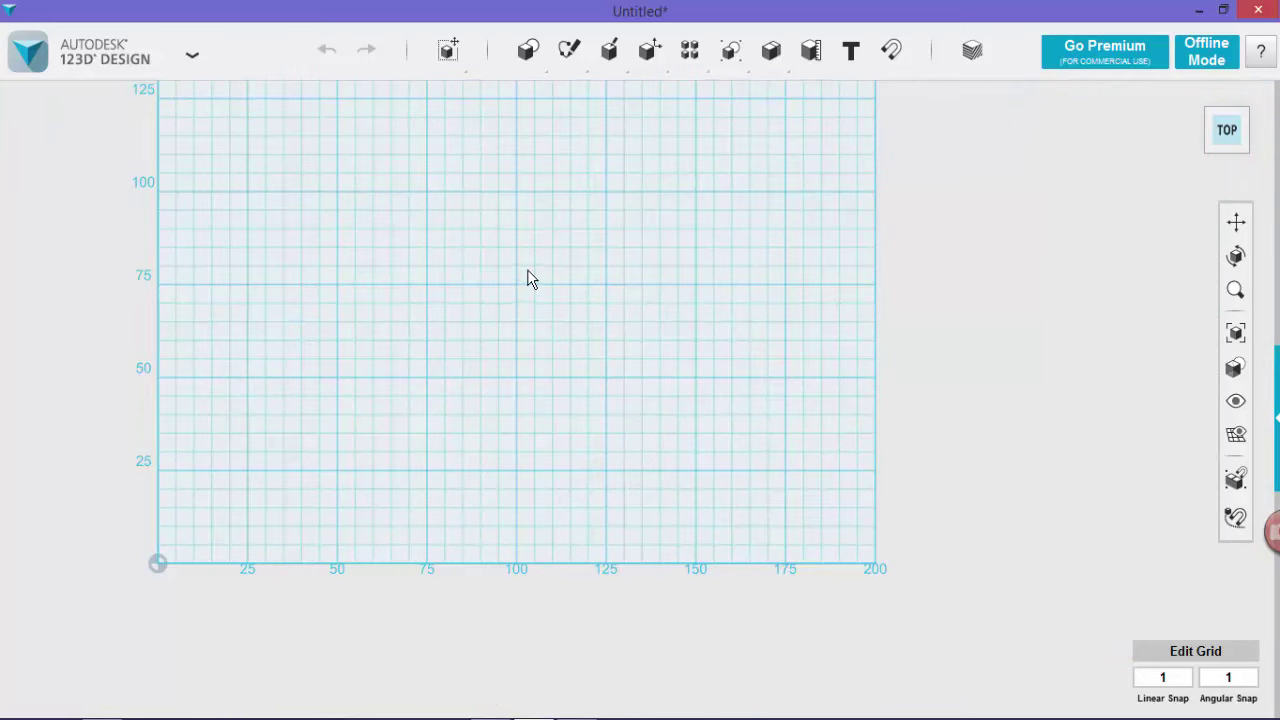
mouse_move(586, 66)
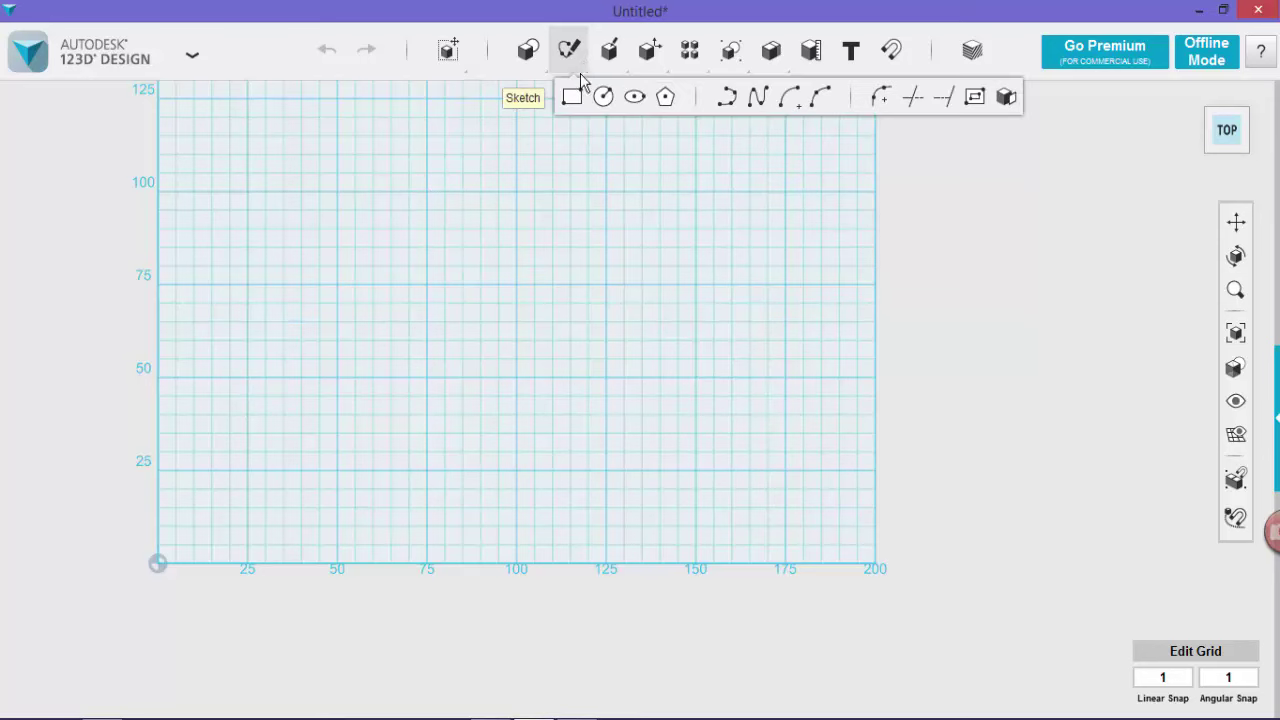
left_click(759, 103)
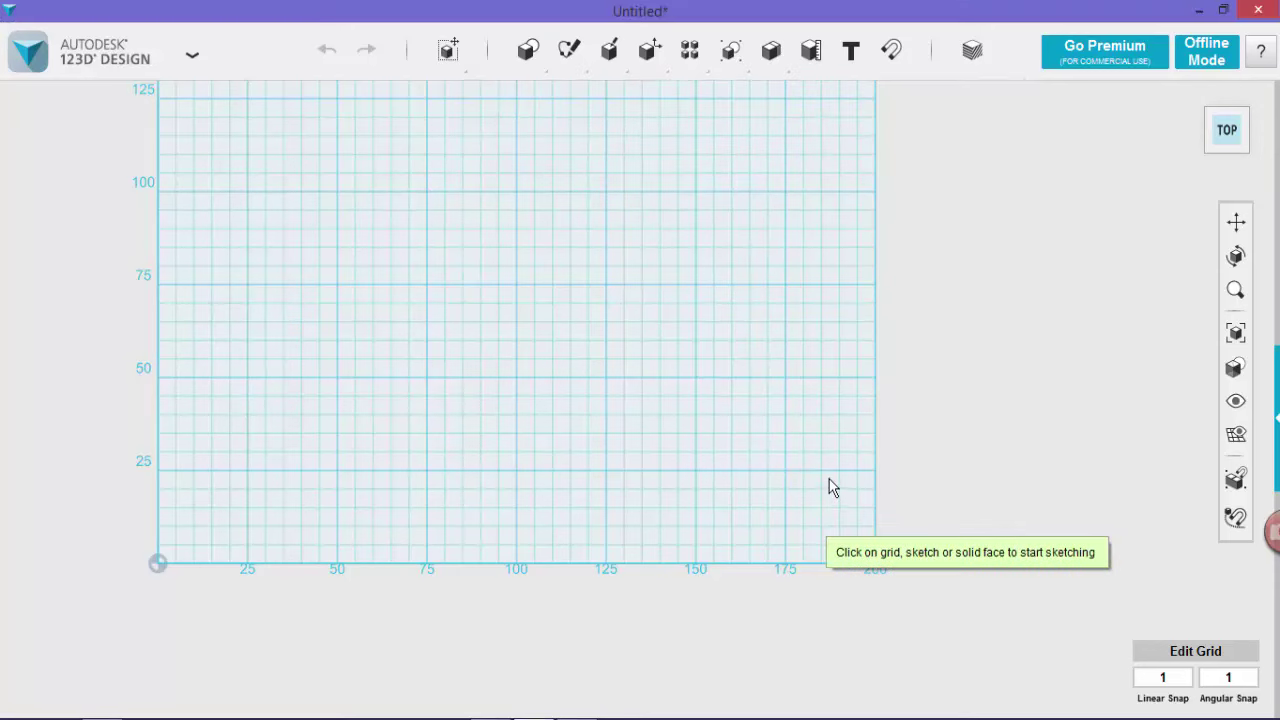
left_click(874, 480)
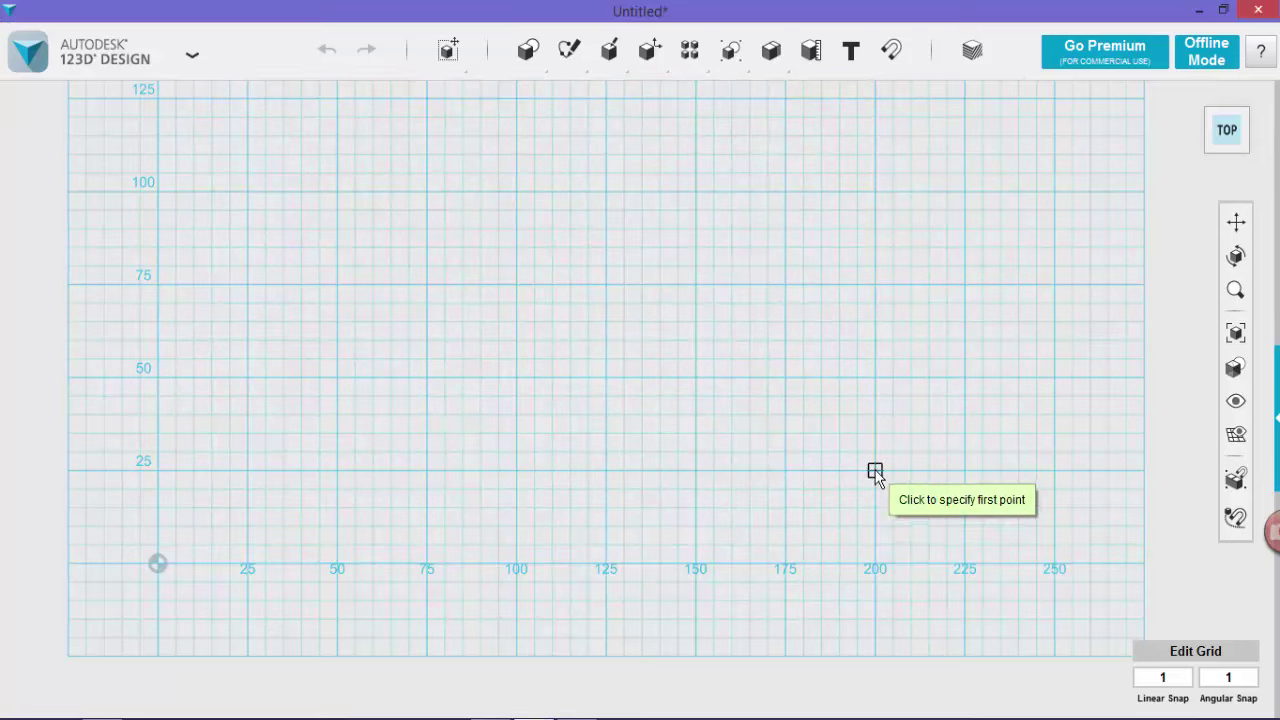
left_click(875, 471)
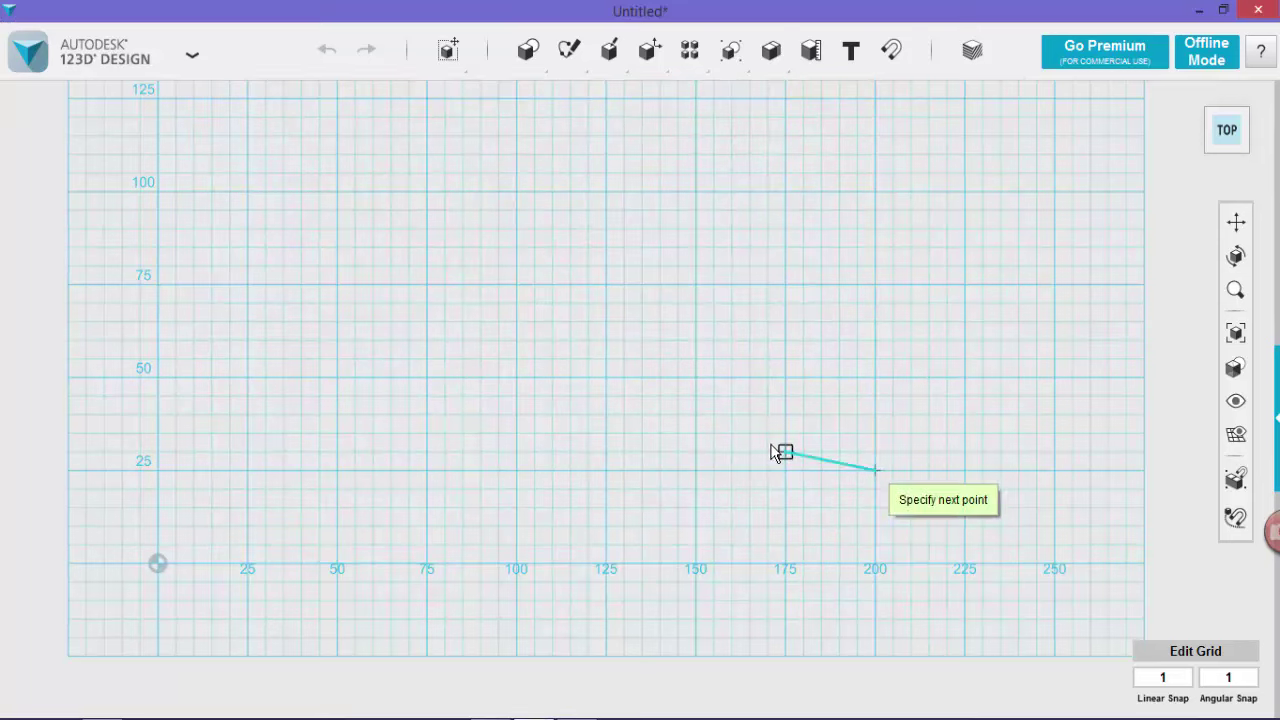
left_click(714, 379)
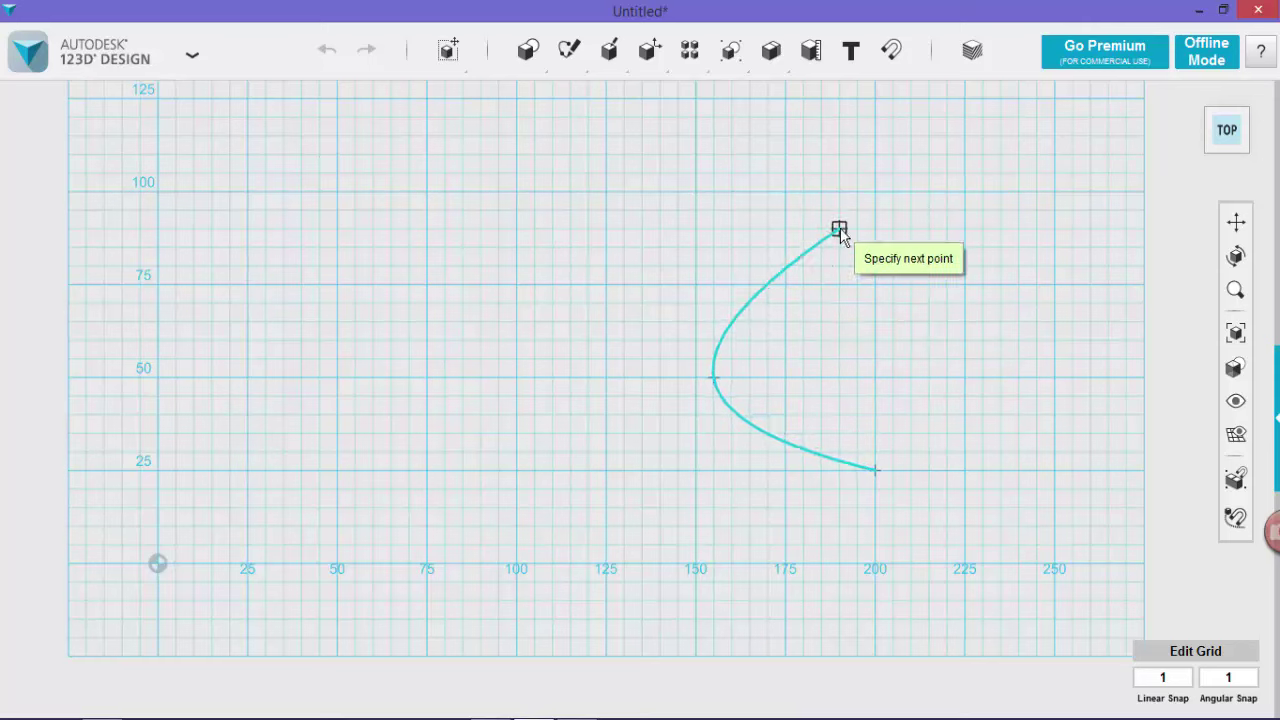
left_click(838, 231)
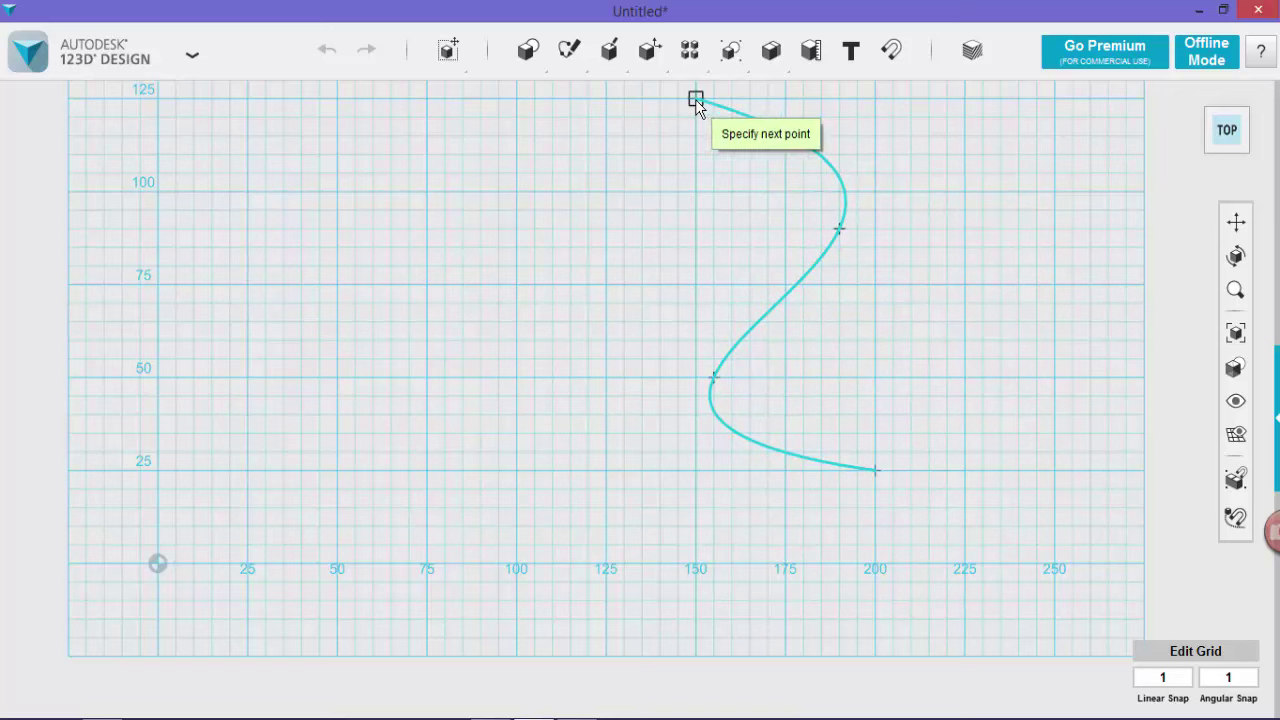
scroll(712, 114, "down", 3)
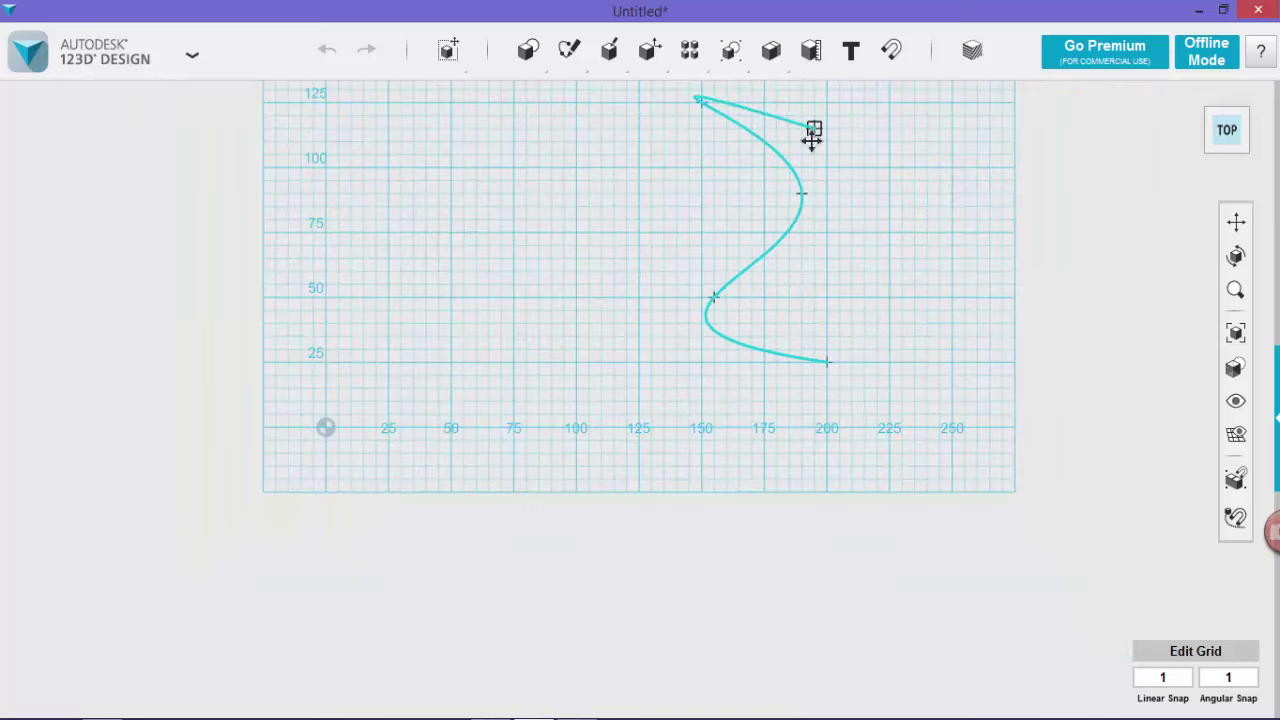
key("Escape")
mouse_move(796, 250)
middle_mouse_down()
mouse_move(783, 337)
mouse_move(757, 274)
middle_mouse_up()
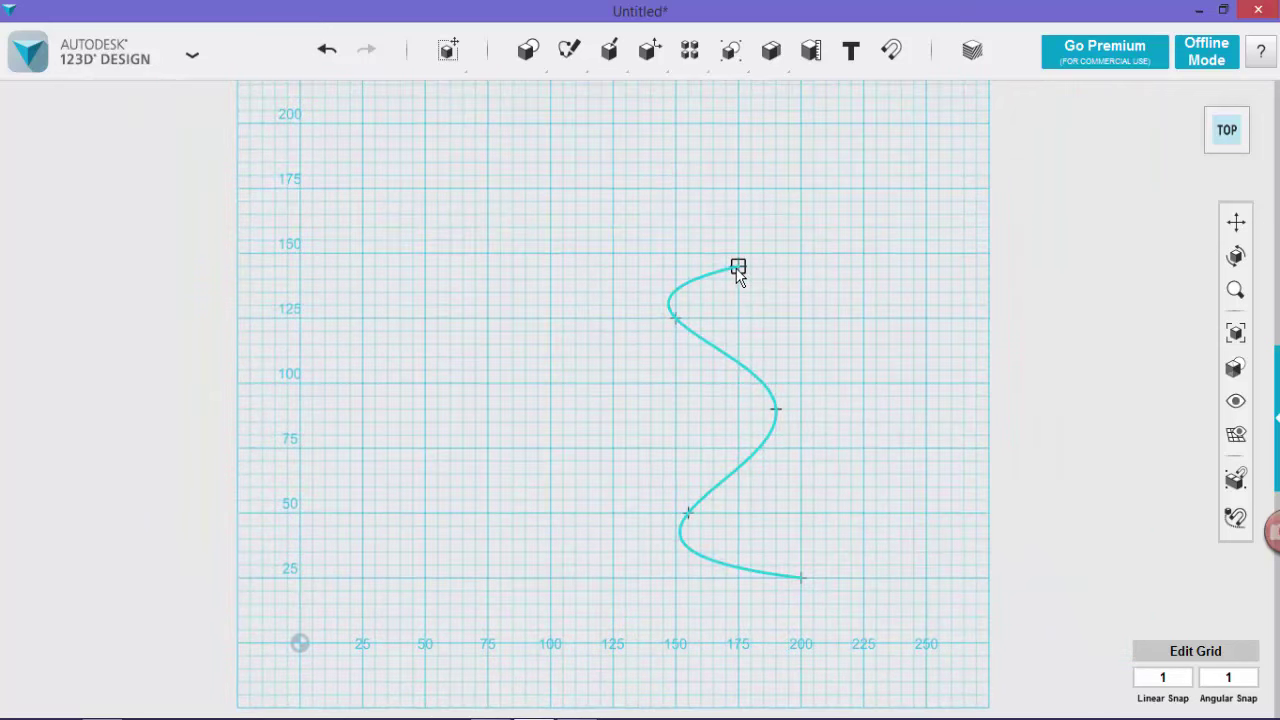
double_click(803, 253)
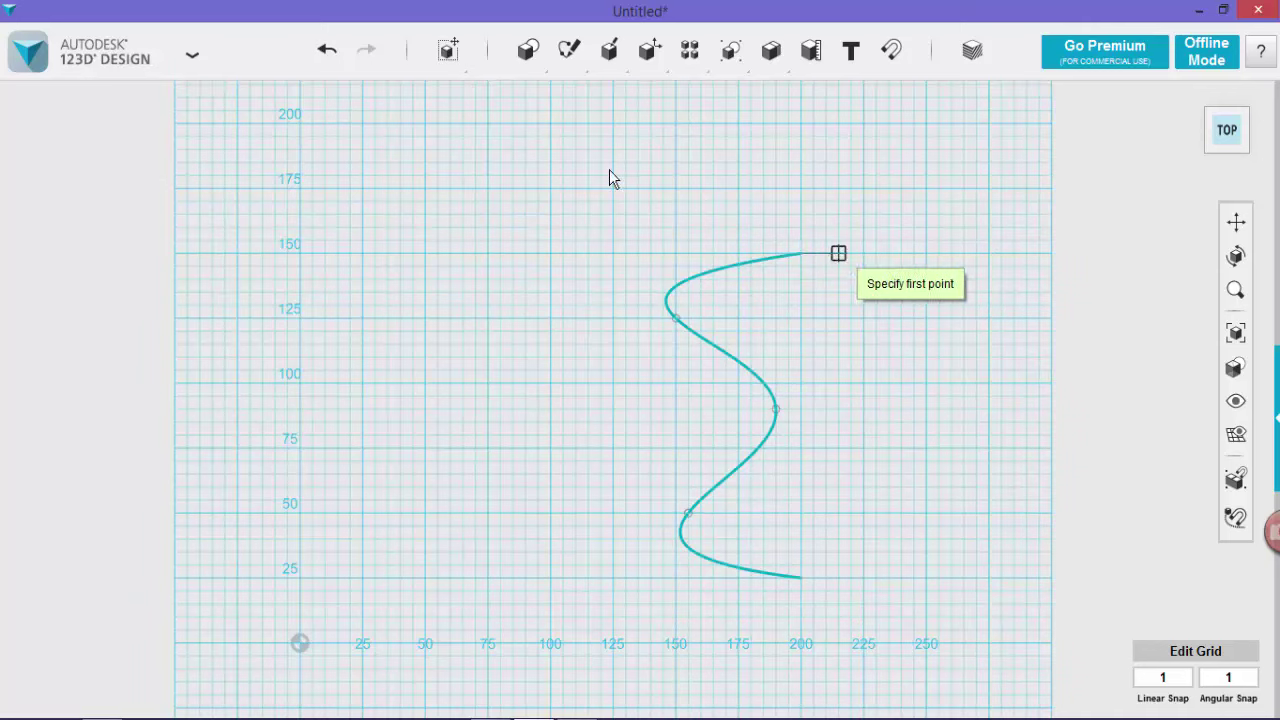
Close the spline profile with a straight vertical polyline joining its two endpoints at x = 200, from y = 150 to y = 25.
mouse_move(578, 47)
left_click(730, 98)
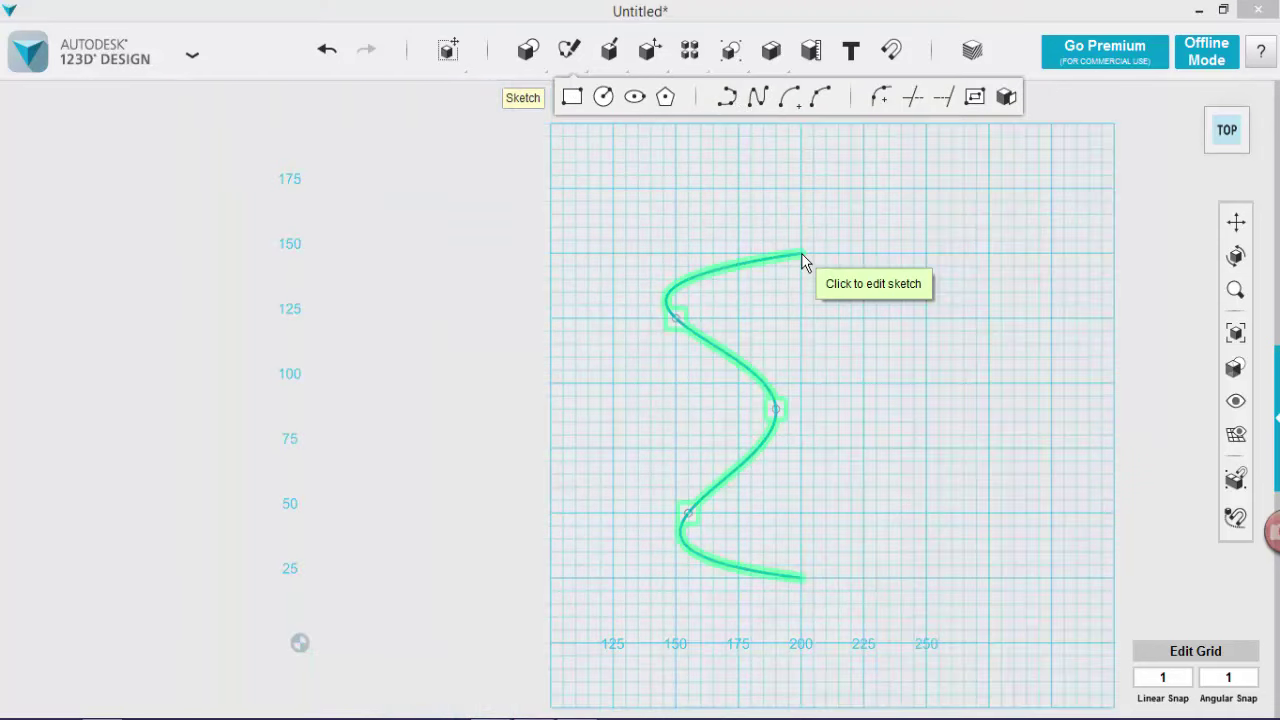
left_click(801, 256)
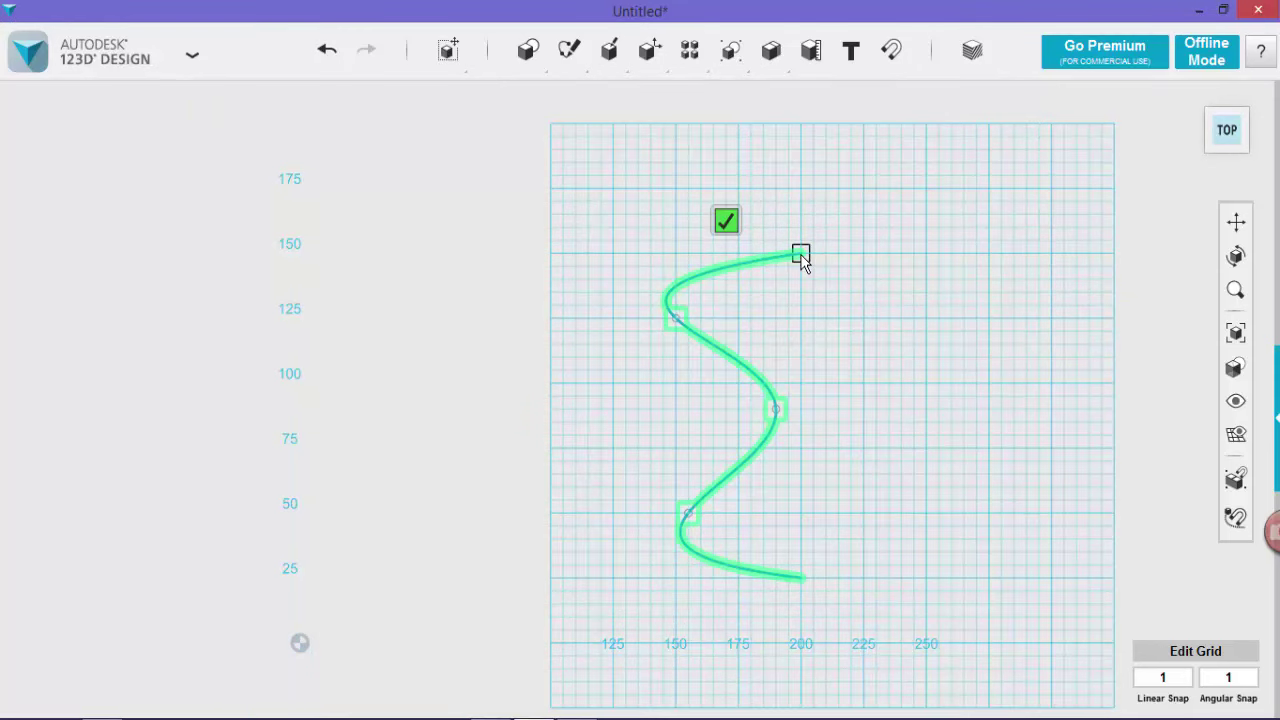
left_click(801, 256)
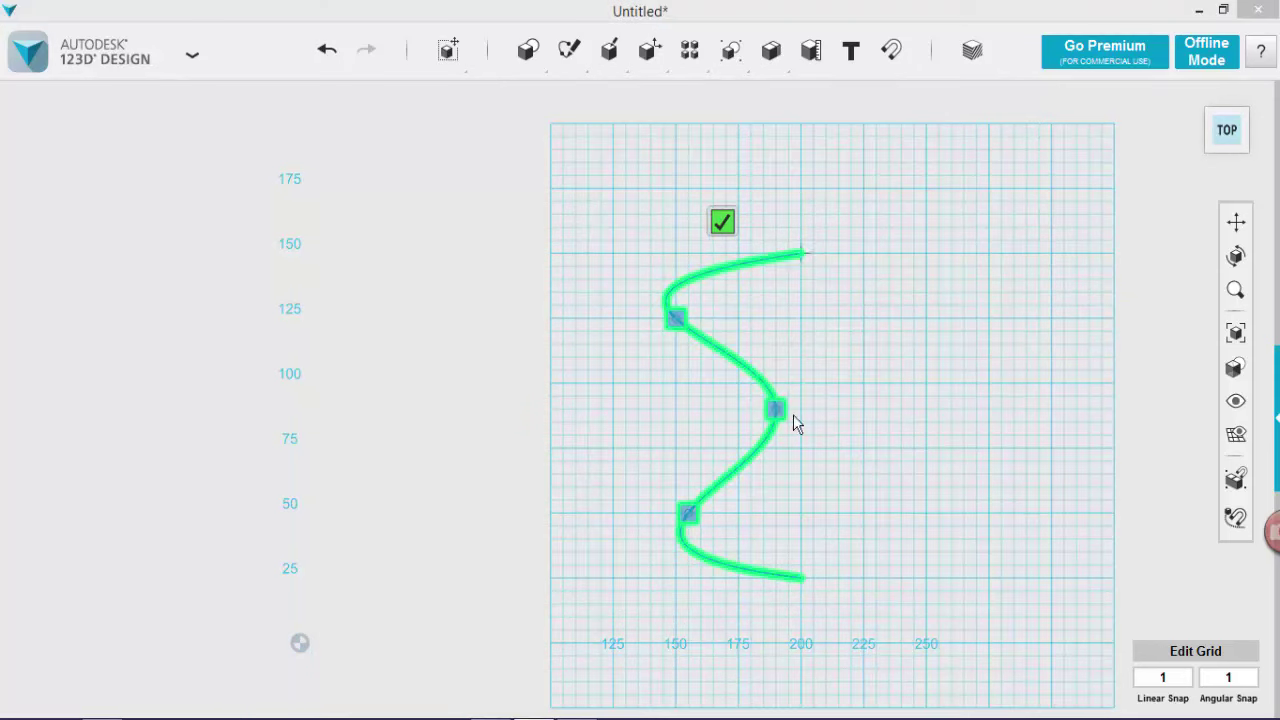
left_click(801, 577)
left_click(730, 545)
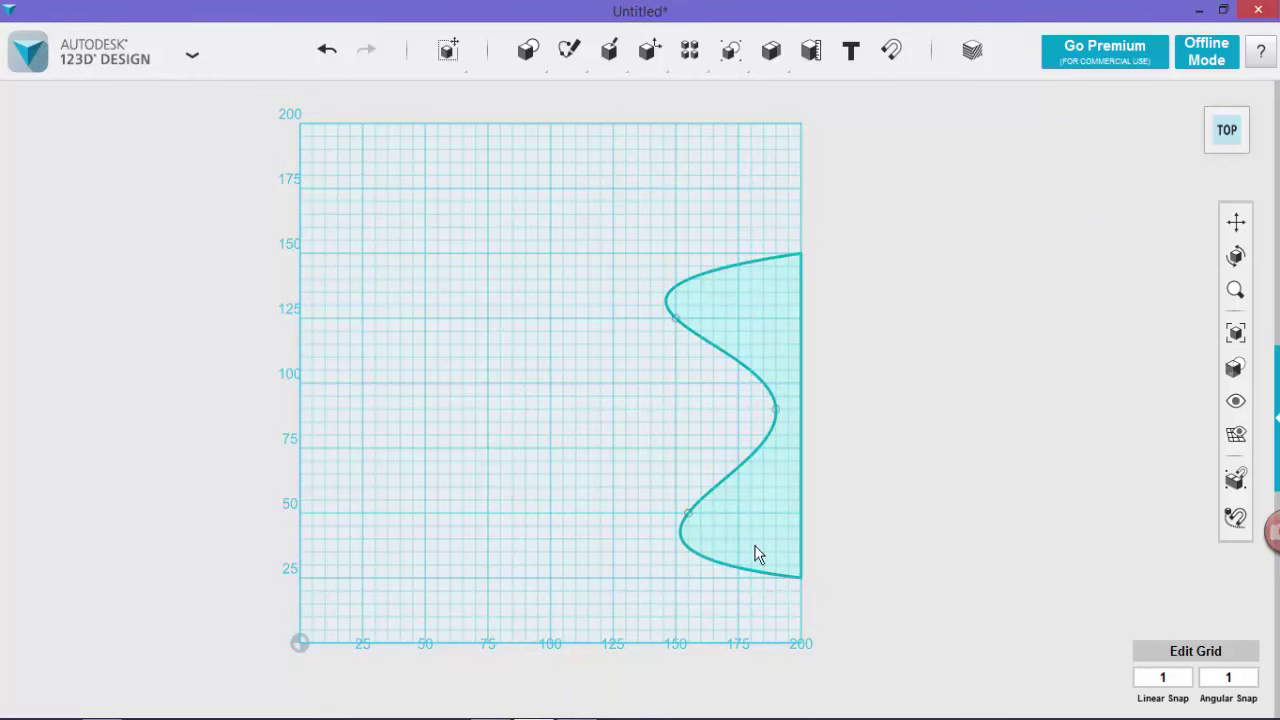
Add a horizontal line across the profile's lower end at about y = 35, from the vertical edge to just beyond the curve at x = 145.
mouse_move(630, 57)
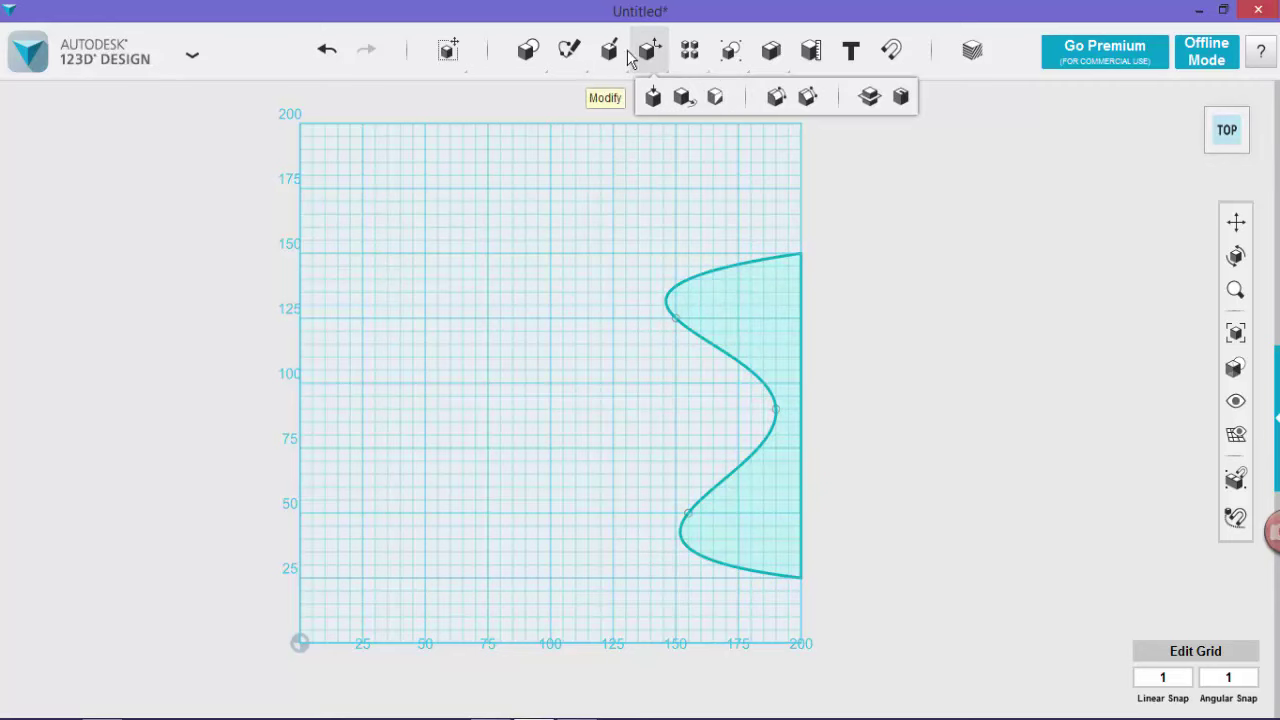
mouse_move(583, 62)
left_click(727, 108)
left_click(801, 558)
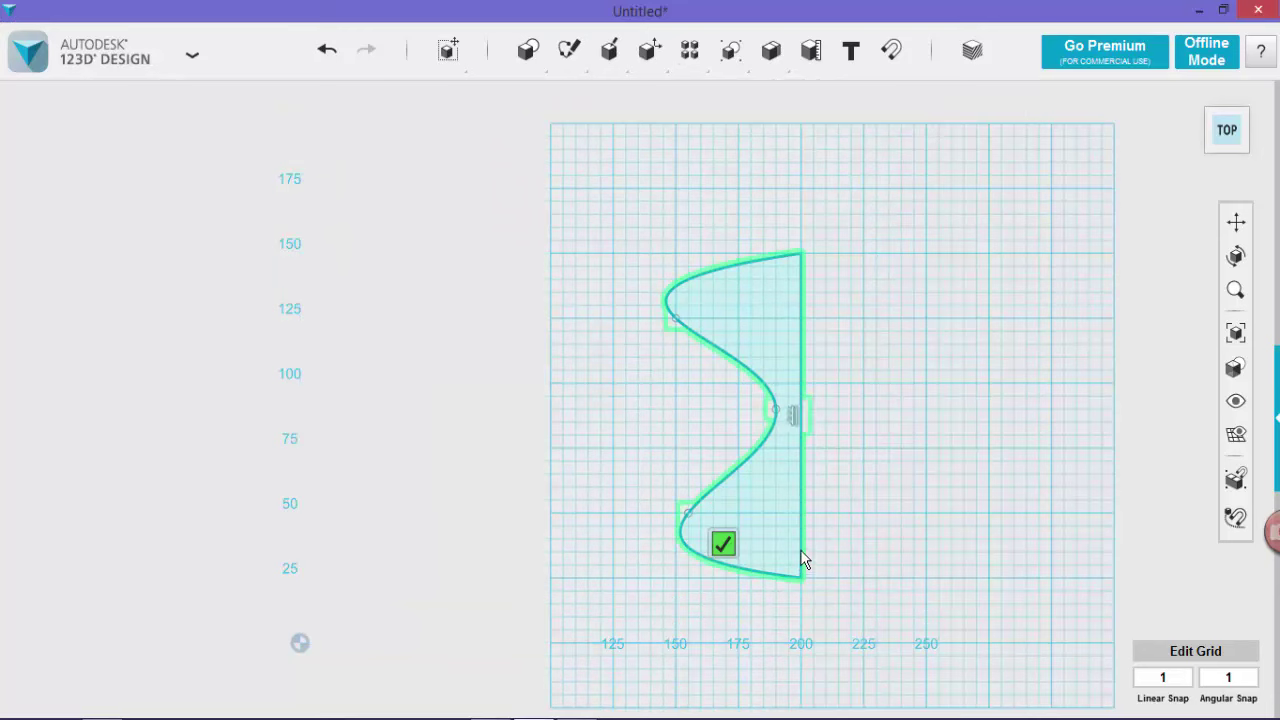
left_click(800, 552)
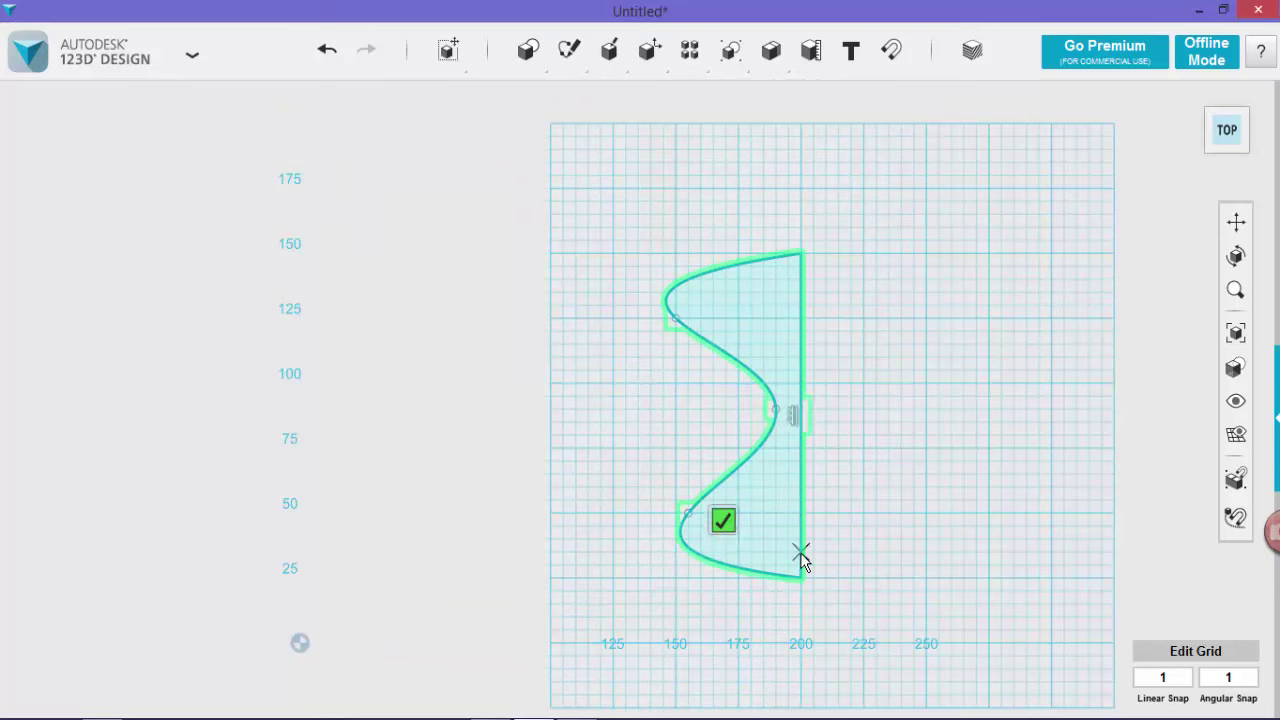
left_click(663, 552)
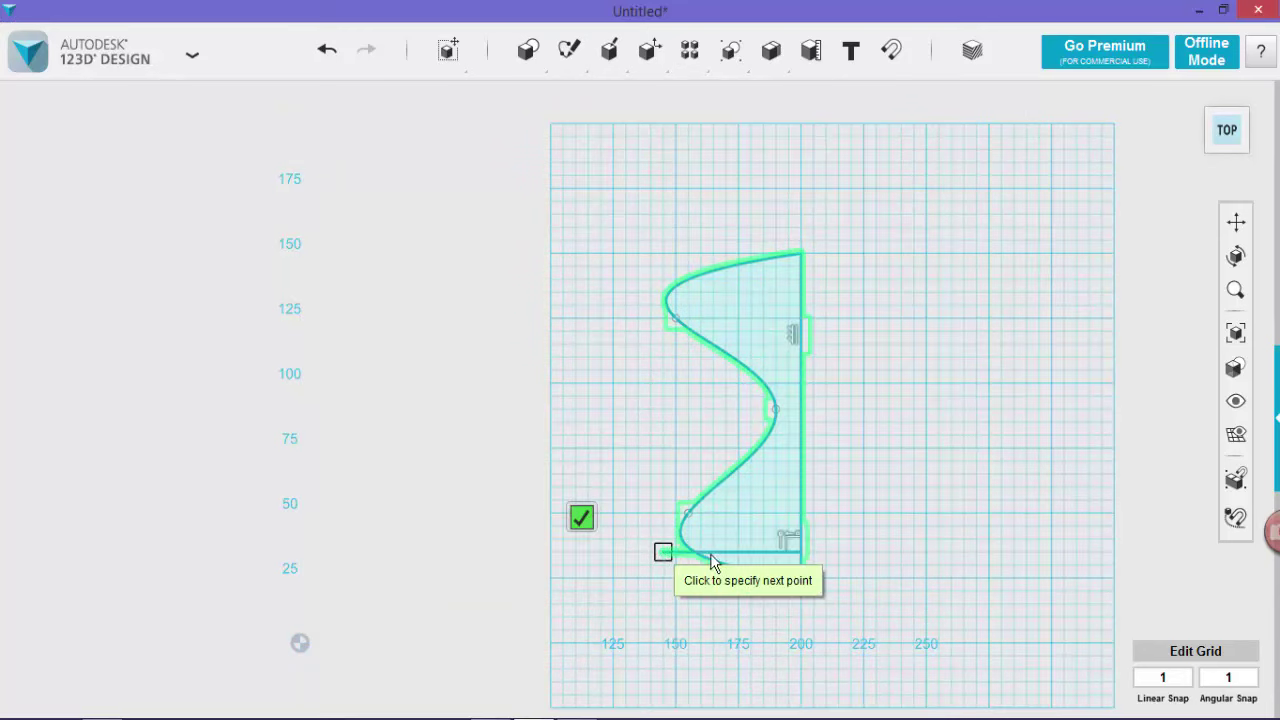
left_click(590, 522)
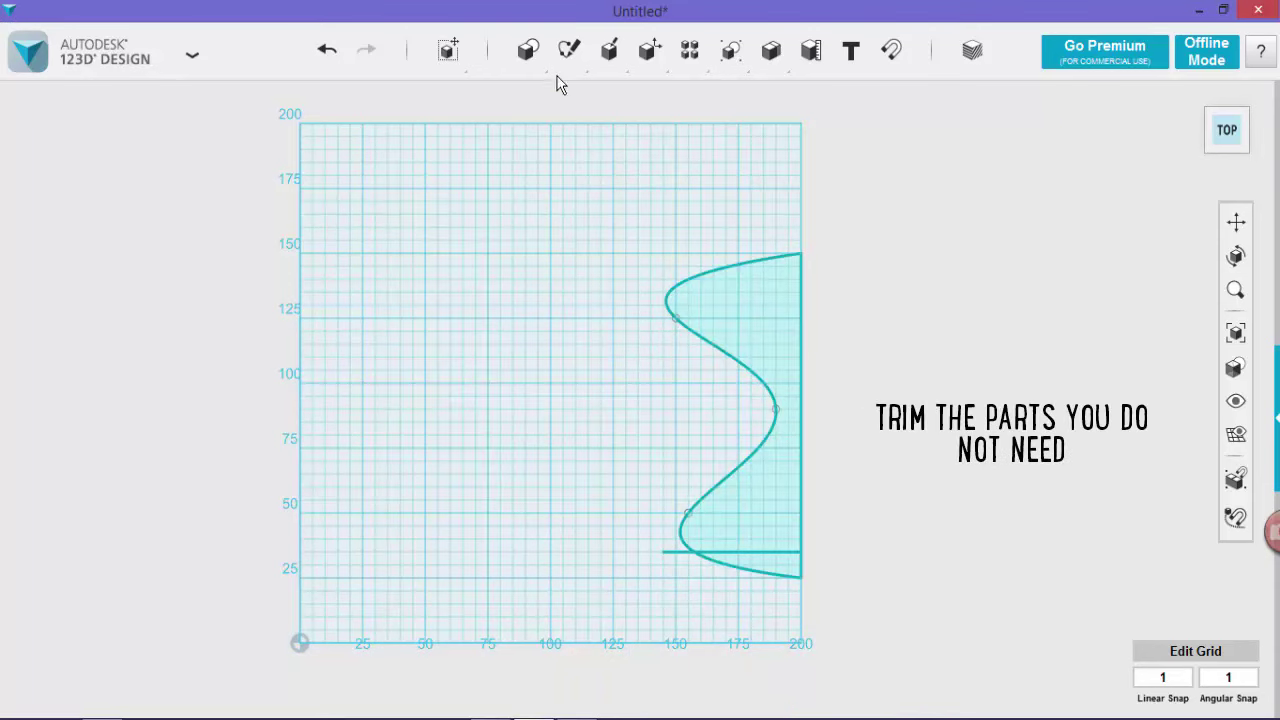
Trim the curve and vertical edge below the horizontal line, plus the line's overhang beyond the curve, leaving a flat-based profile.
mouse_move(569, 60)
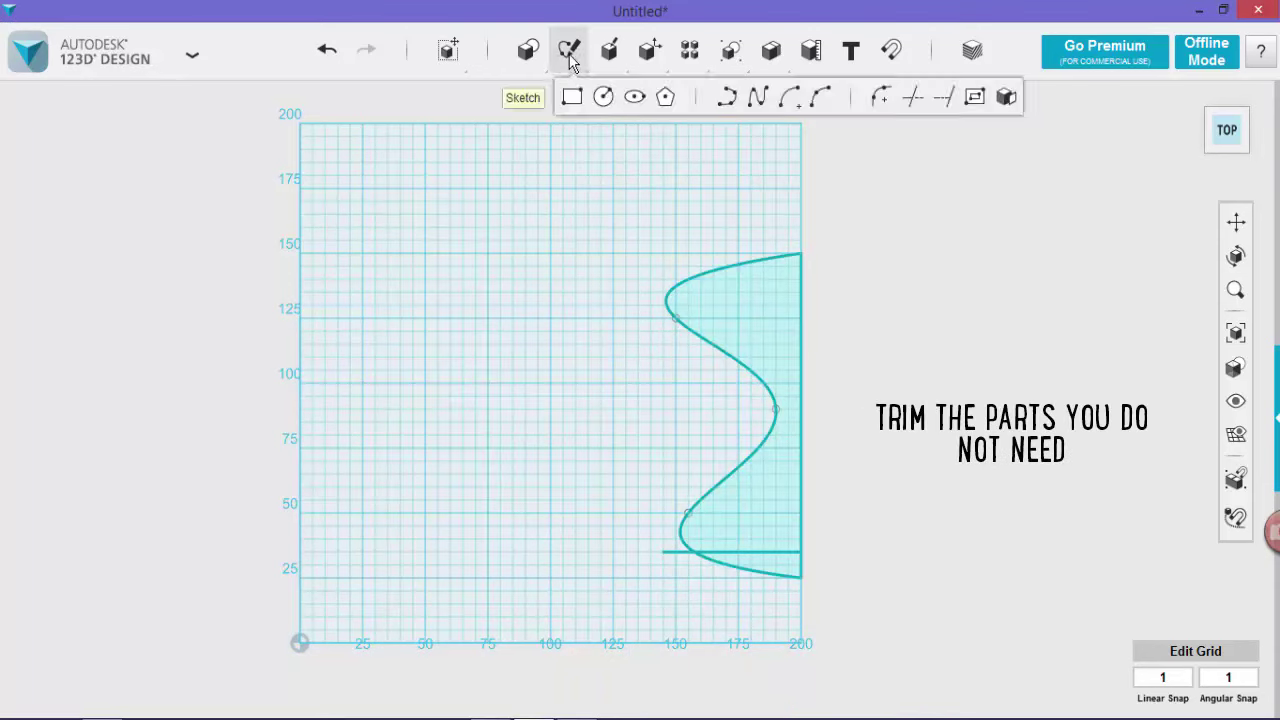
left_click(915, 100)
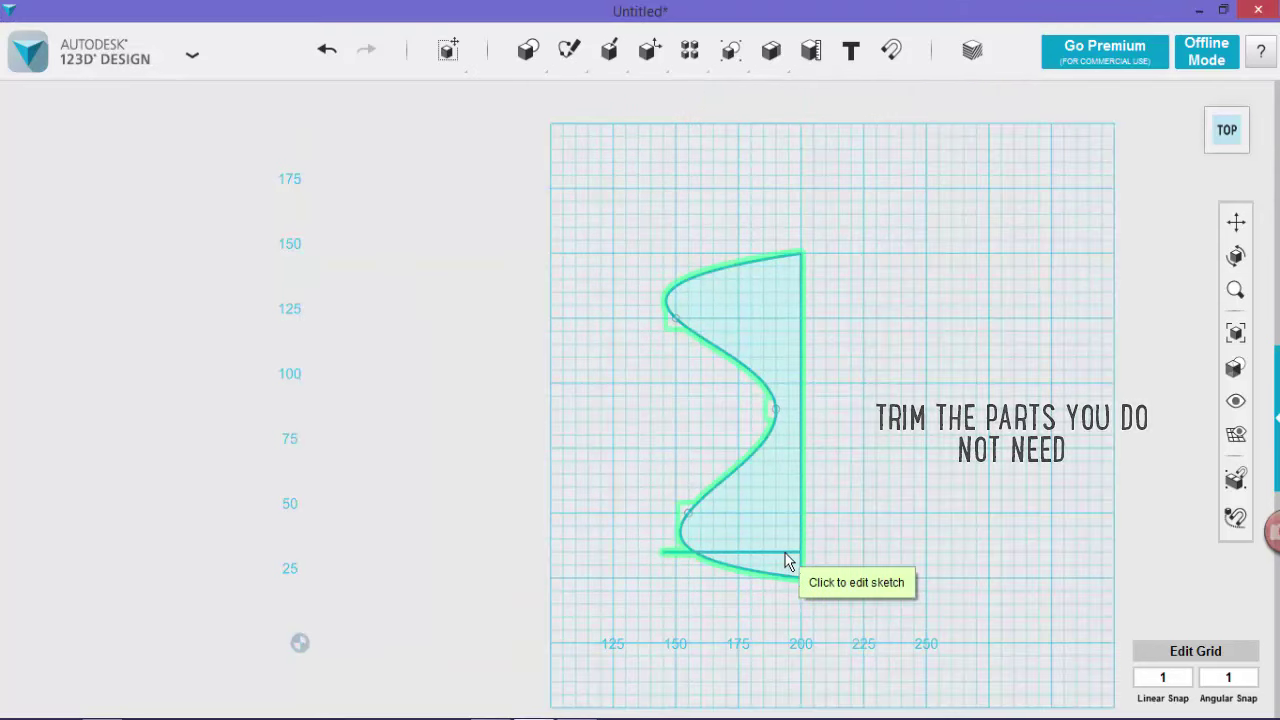
left_click(789, 562)
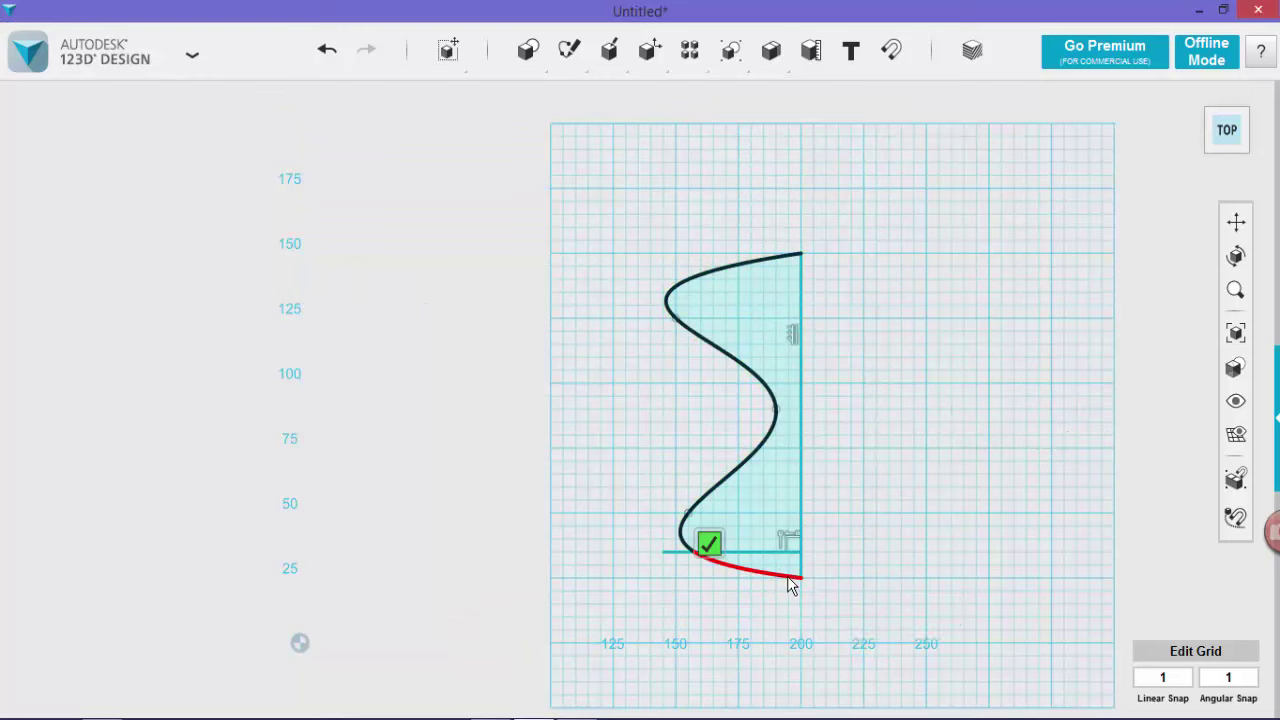
left_click(789, 580)
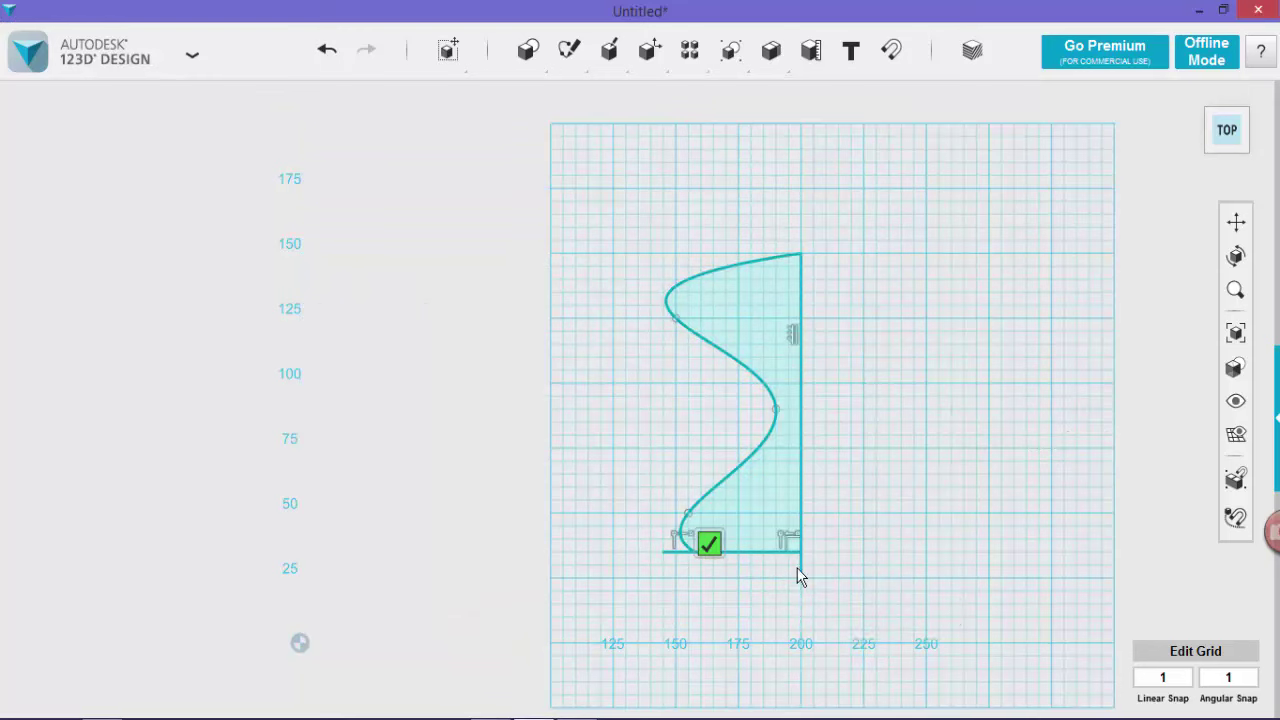
left_click(676, 556)
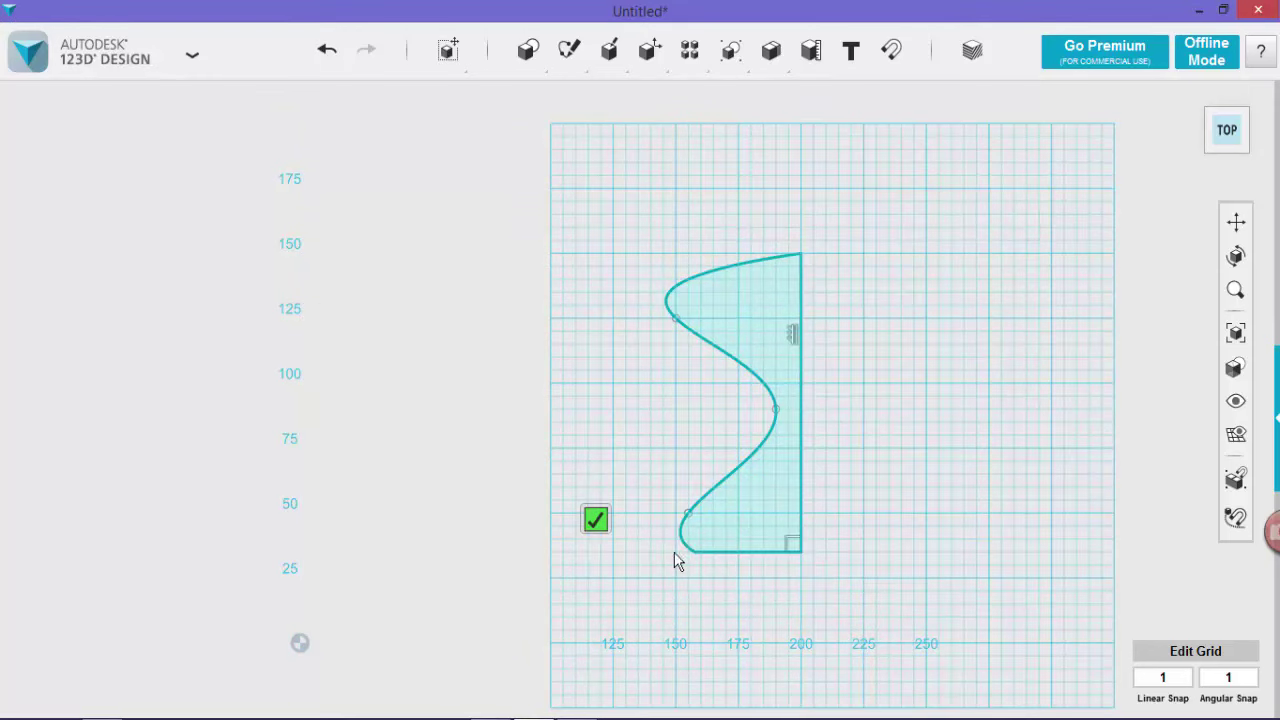
left_click(595, 522)
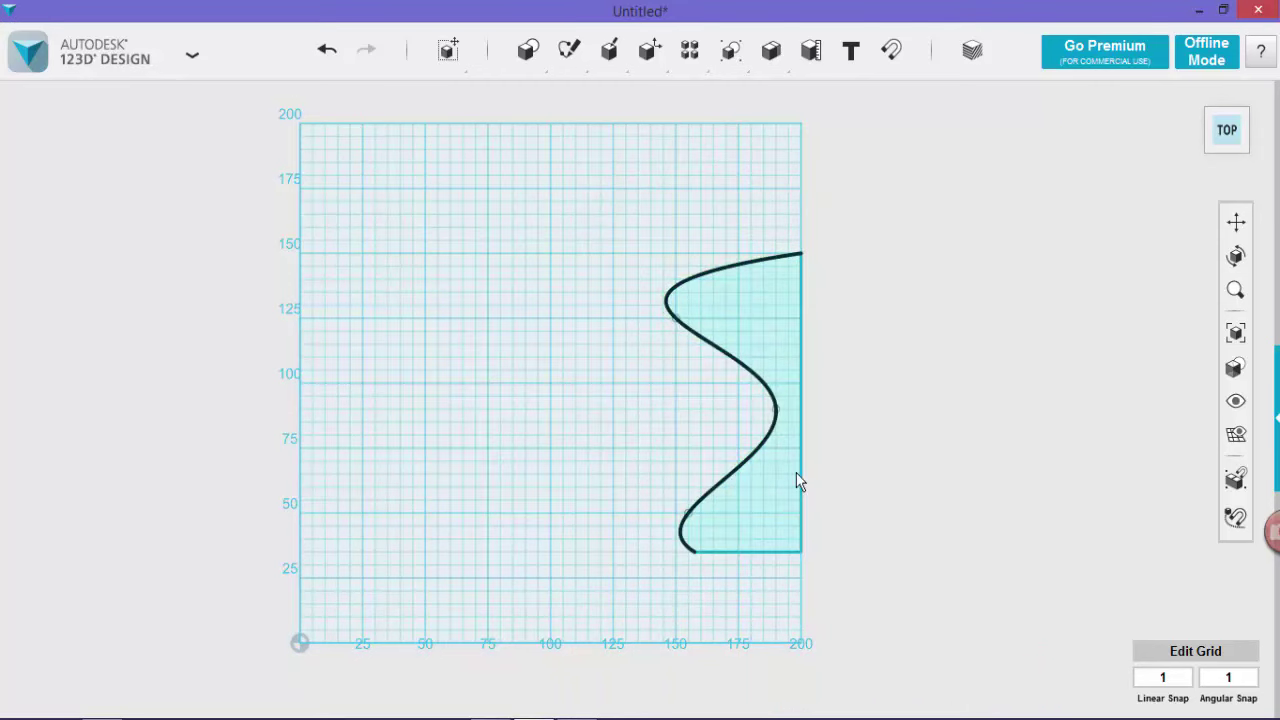
left_click(727, 545)
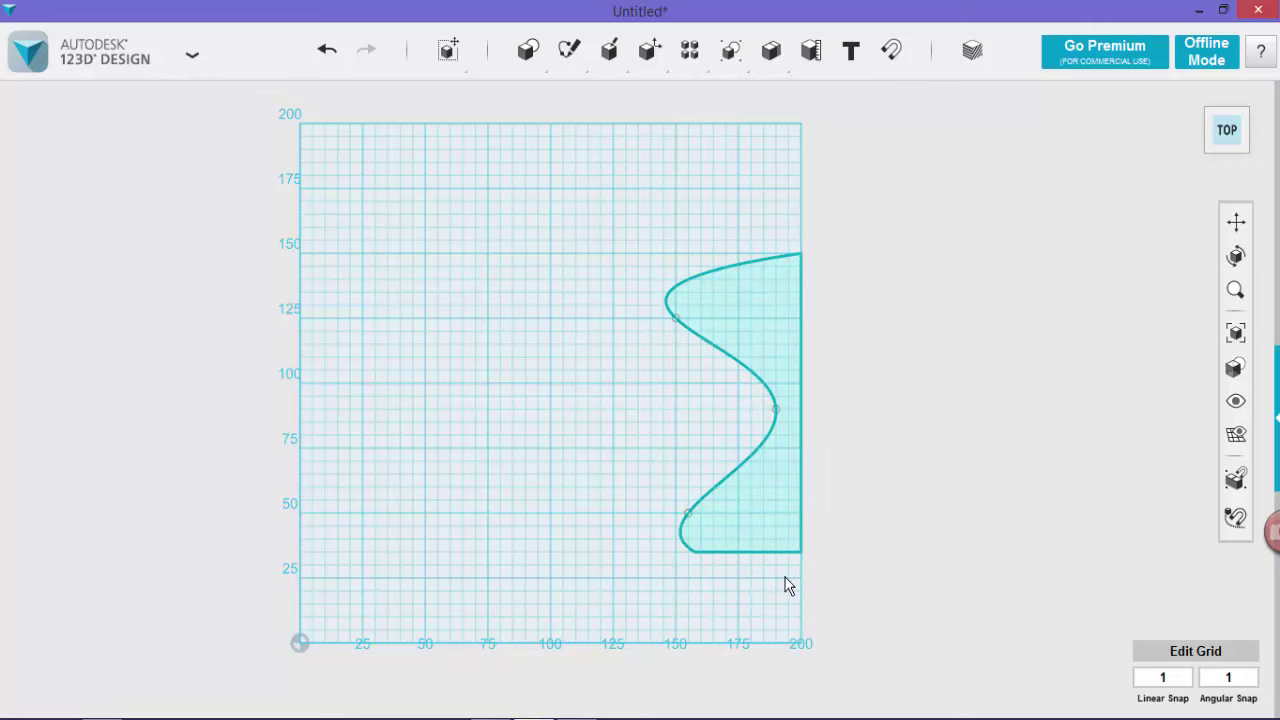
Revolve the closed profile 360 degrees around its straight vertical edge to form a solid.
mouse_move(609, 50)
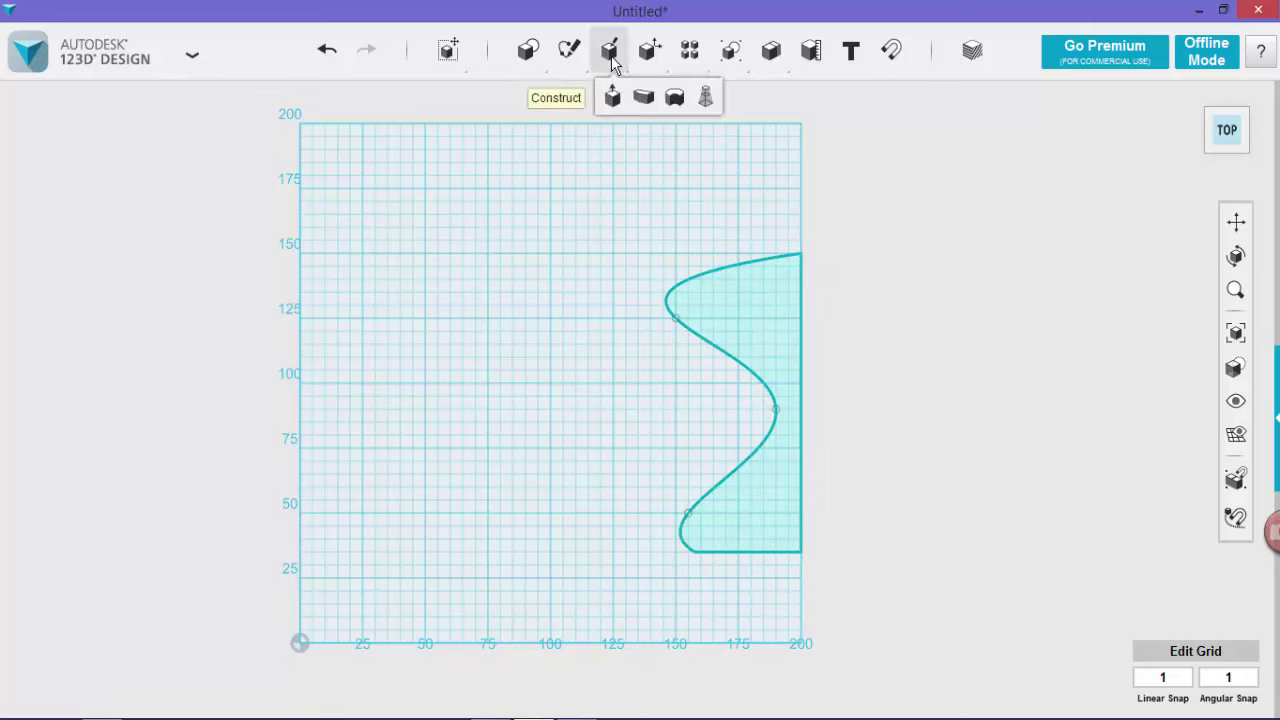
left_click(676, 99)
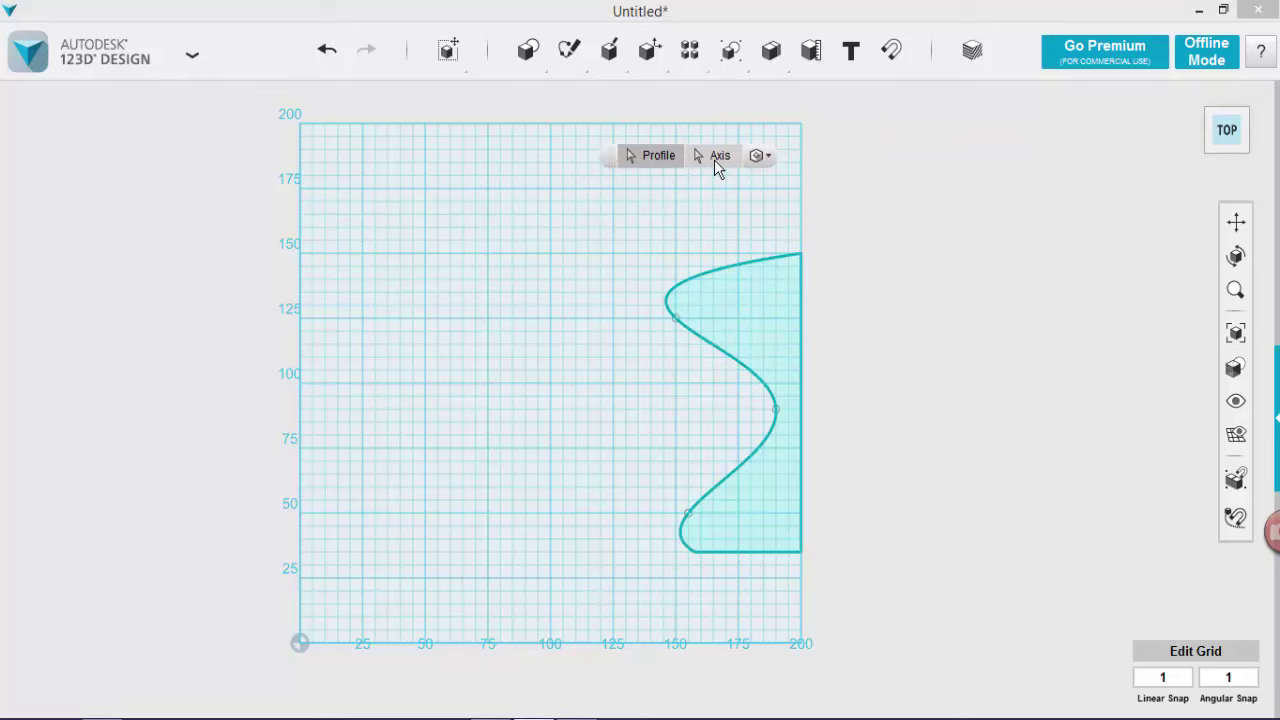
left_click(761, 331)
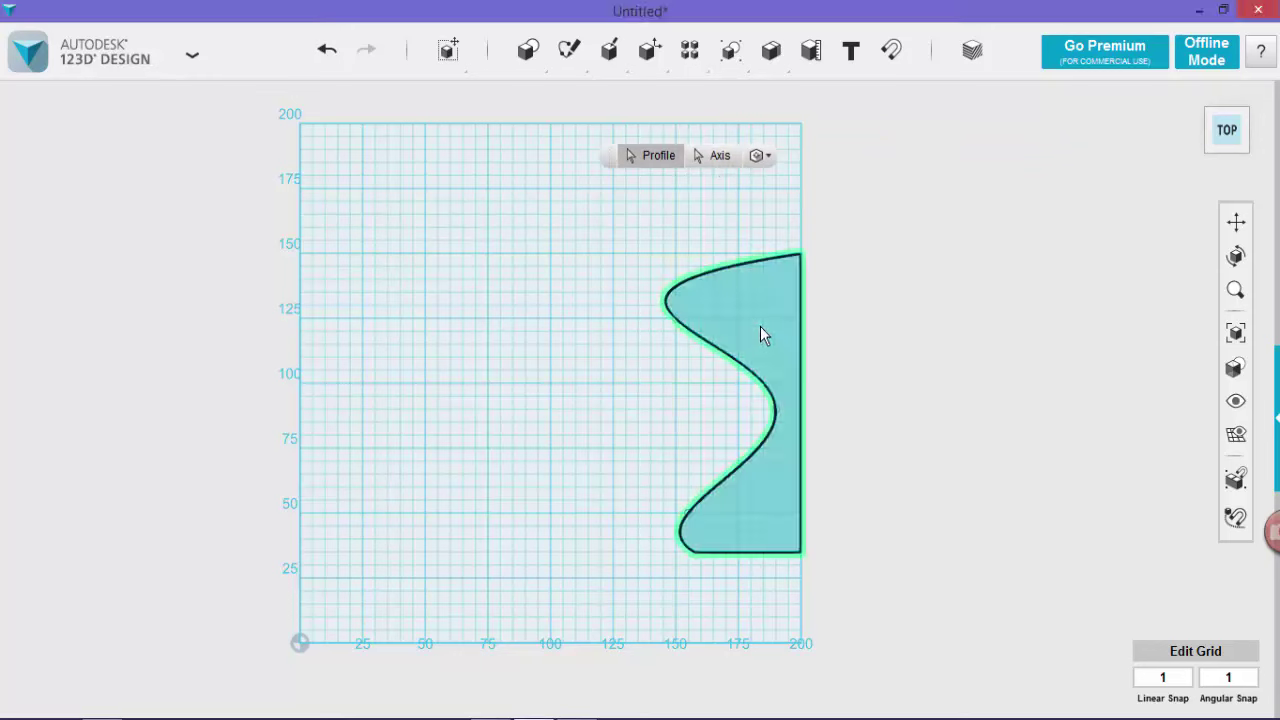
left_click(718, 155)
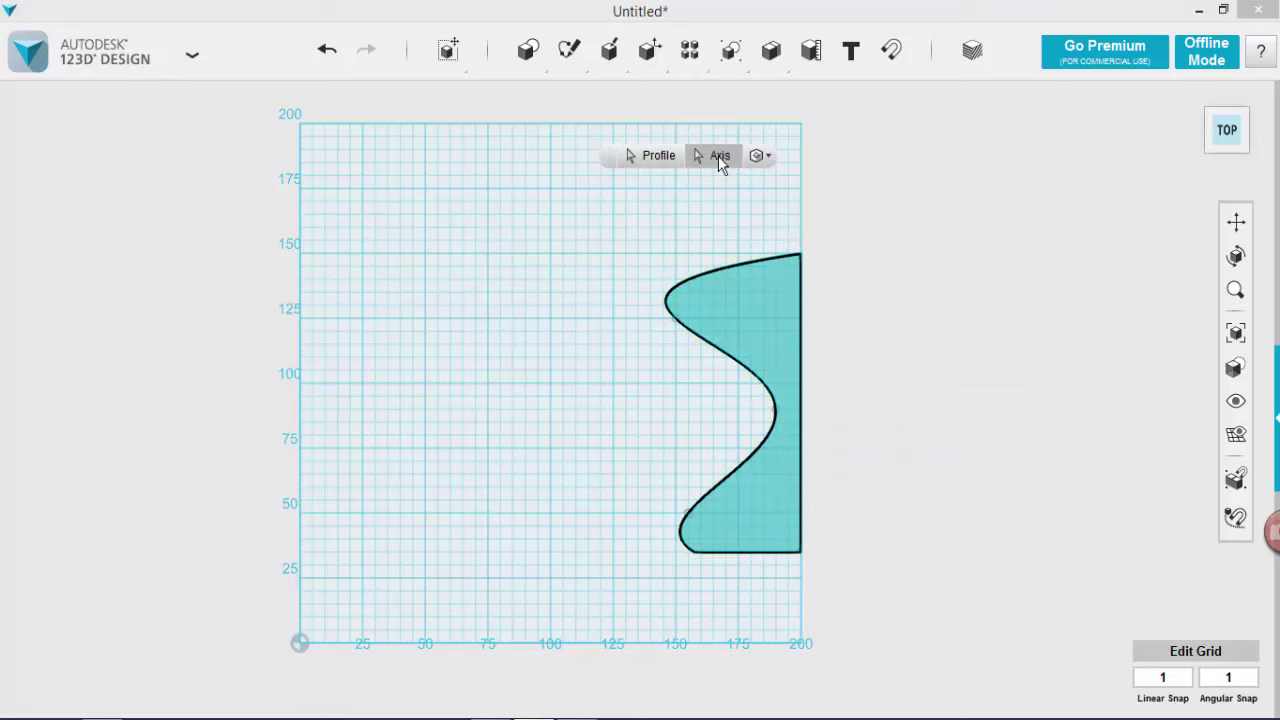
left_click(801, 325)
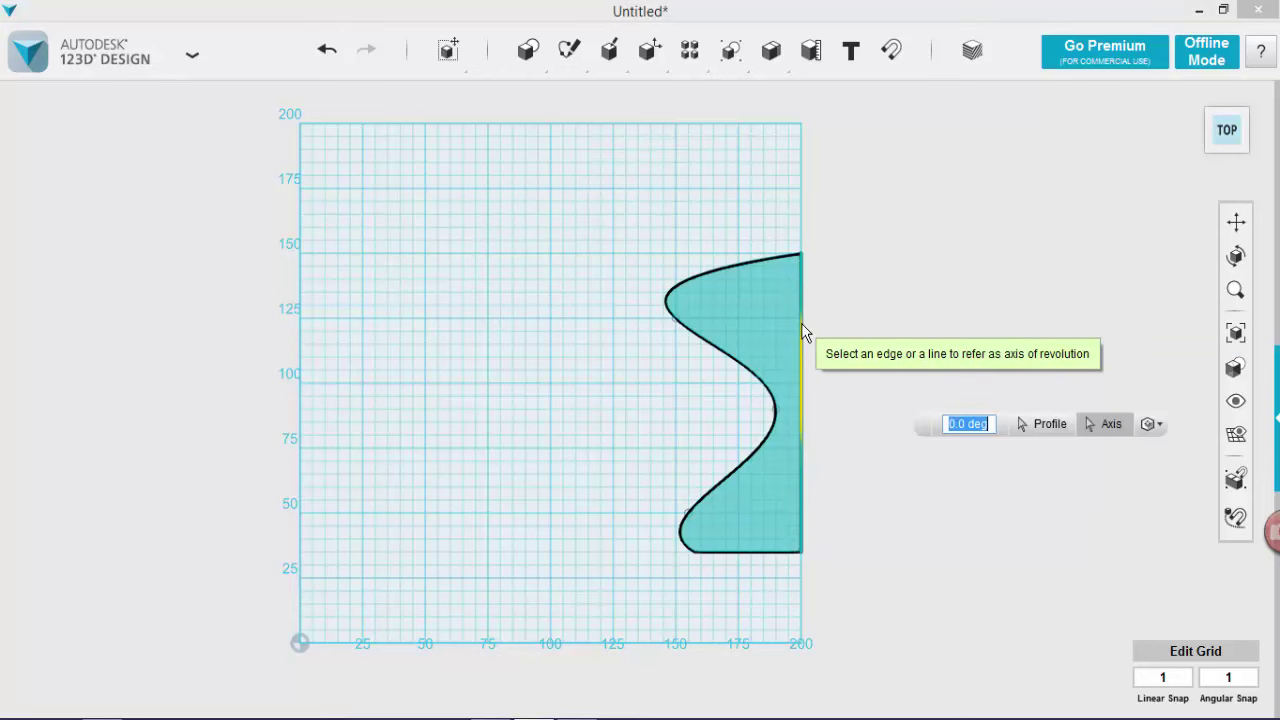
type("360")
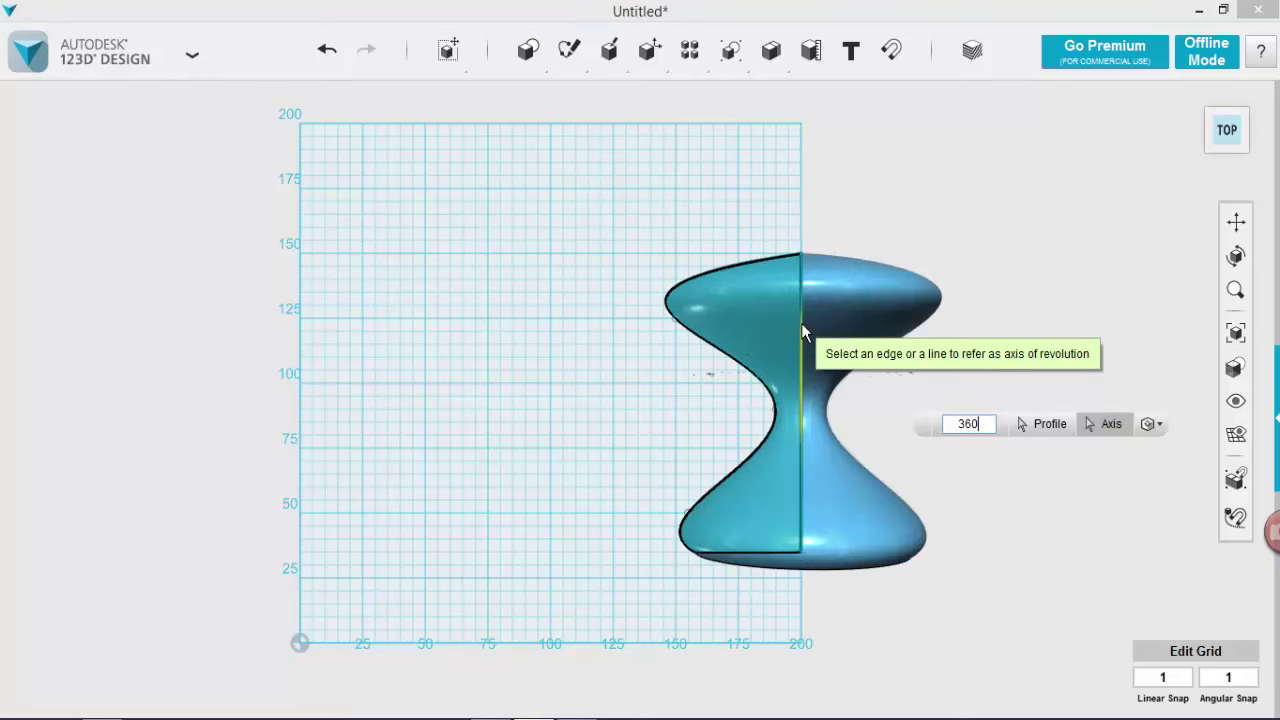
left_click(801, 323)
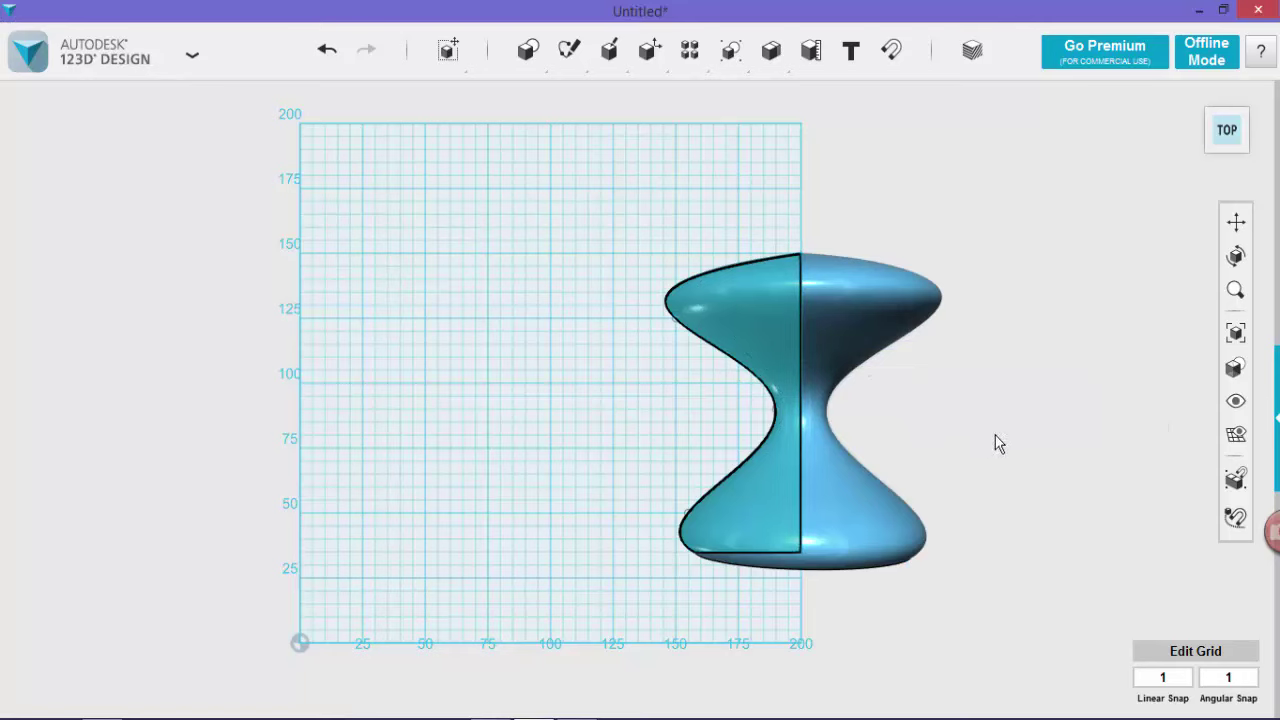
right_click_drag(992, 435, 1006, 393)
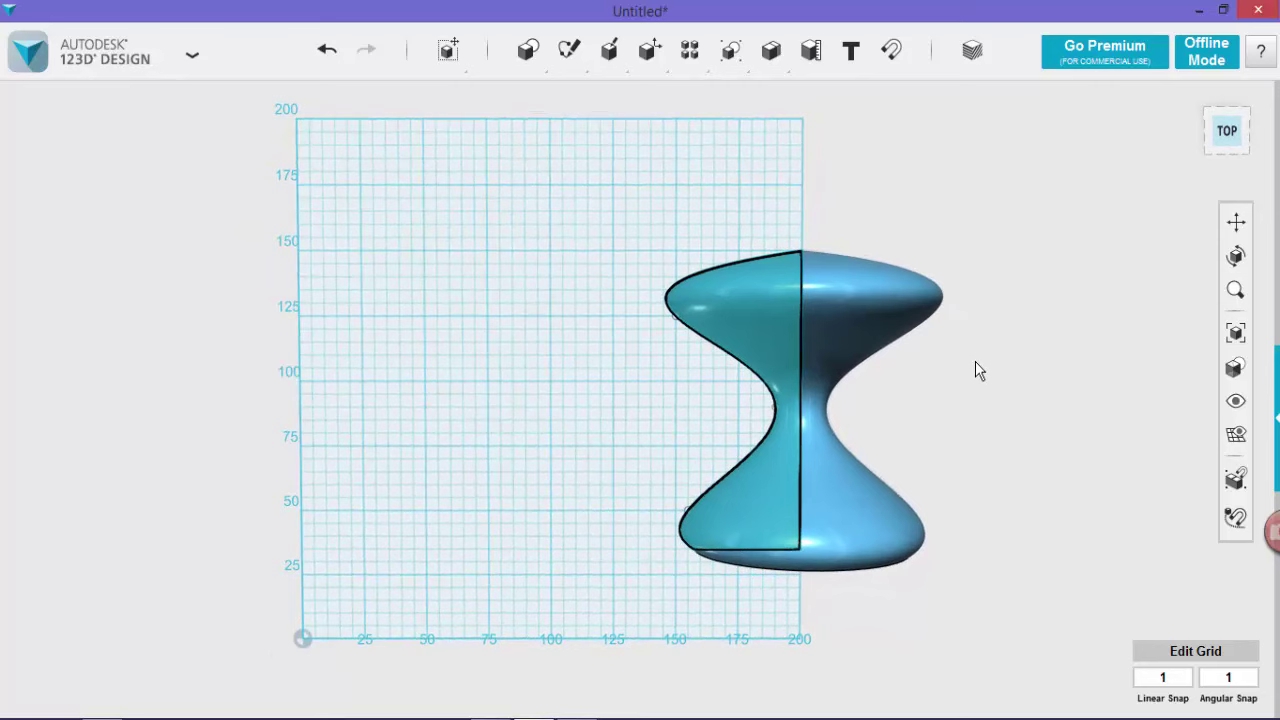
Draw an open zigzag polyline from about (50, 50) through (10, 80), (40, 100) and (10, 135) to (50, 180).
right_click_drag(980, 373, 1009, 359)
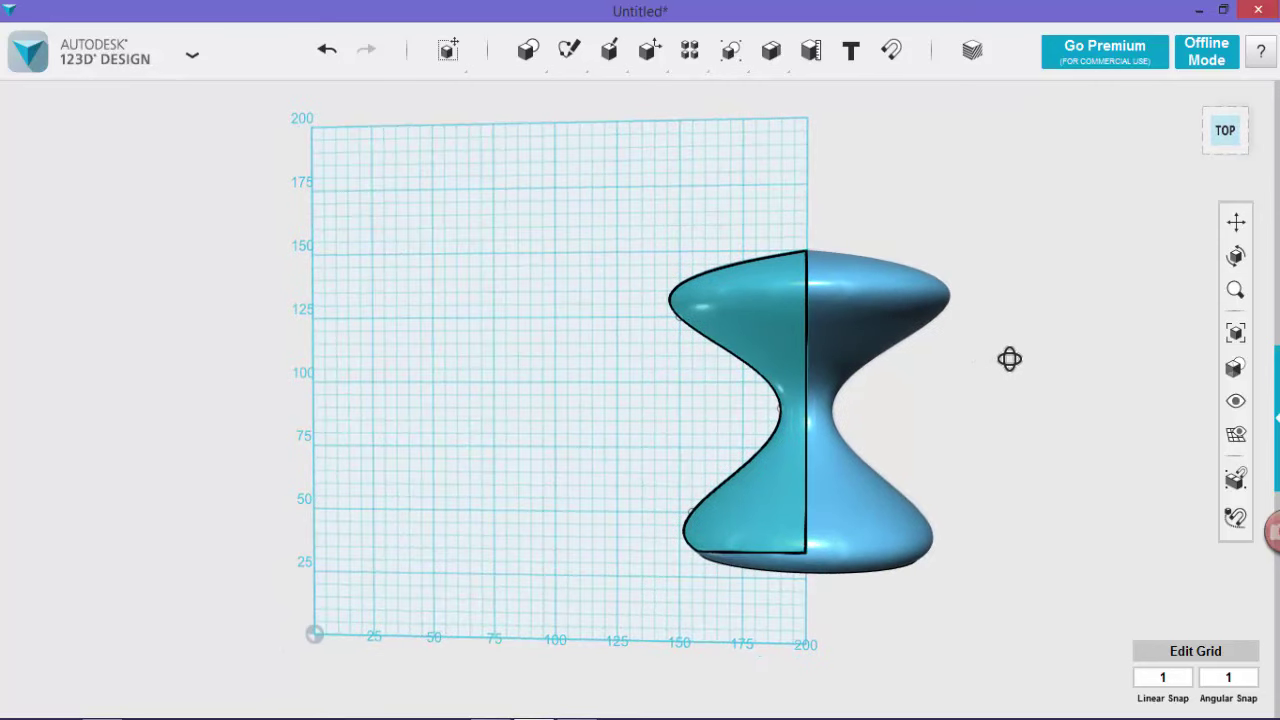
left_click(1236, 134)
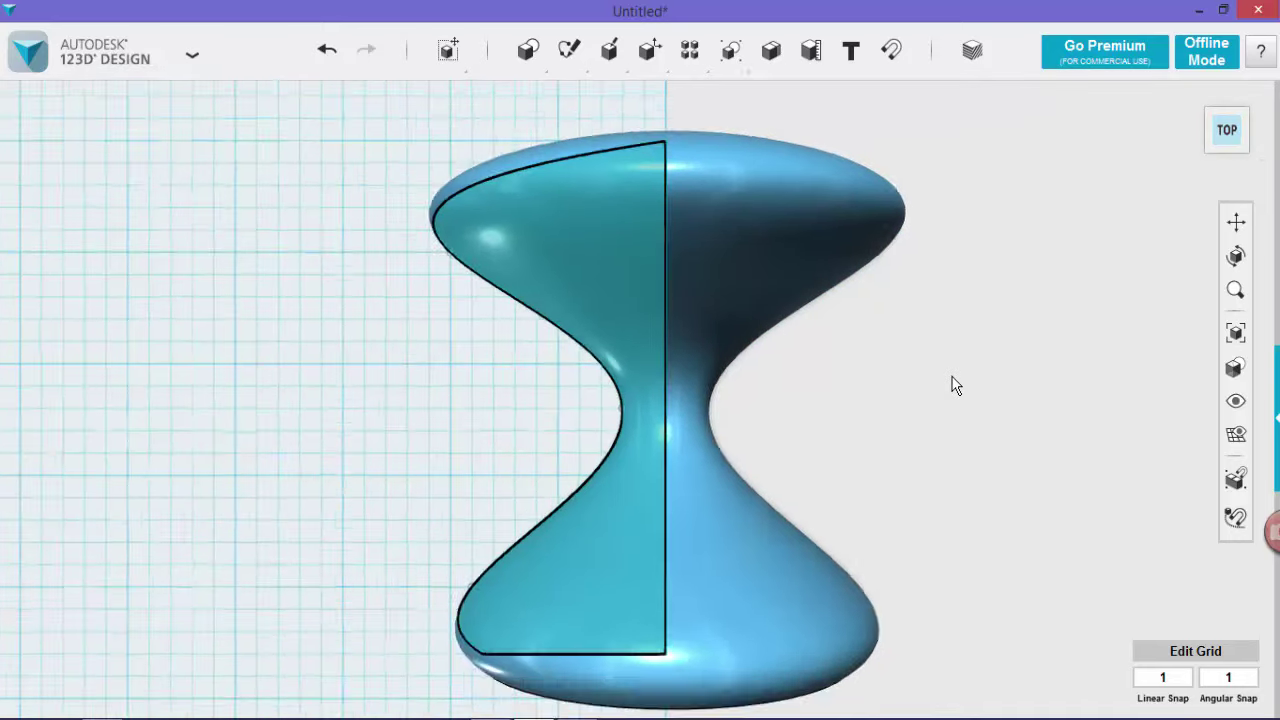
scroll(916, 378, "down", 3)
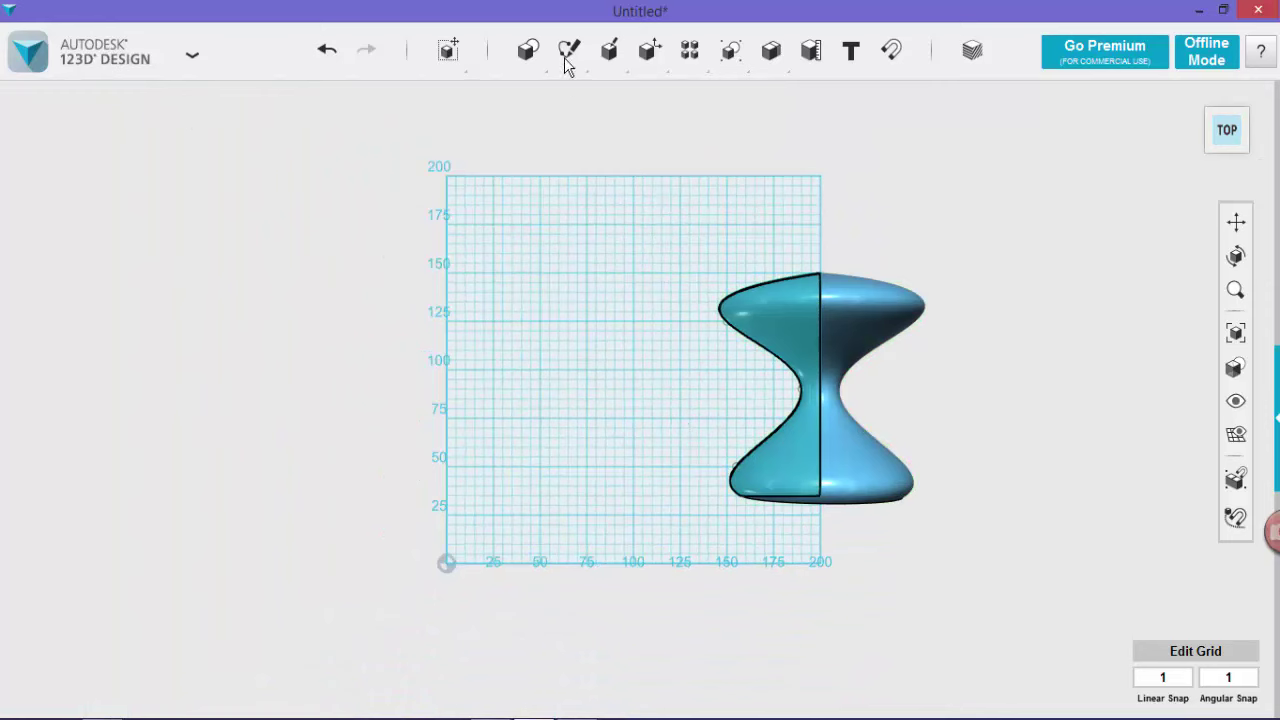
mouse_move(569, 62)
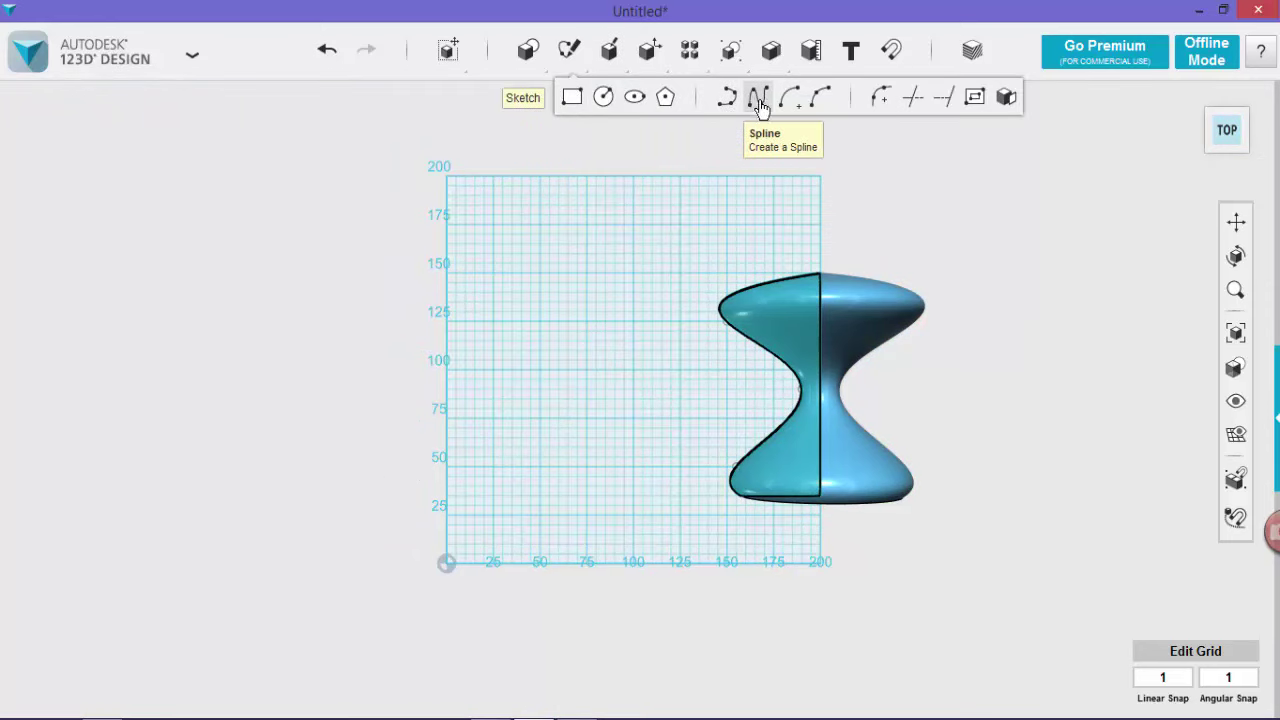
left_click(725, 97)
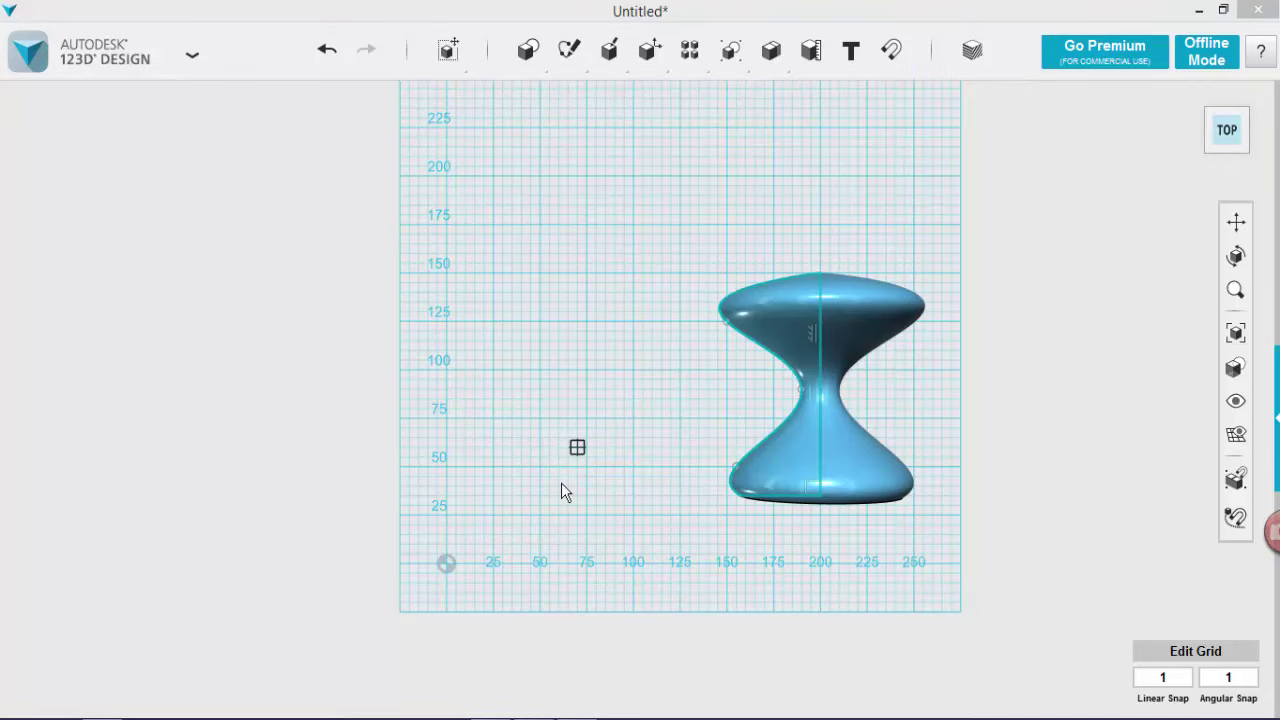
left_click(540, 464)
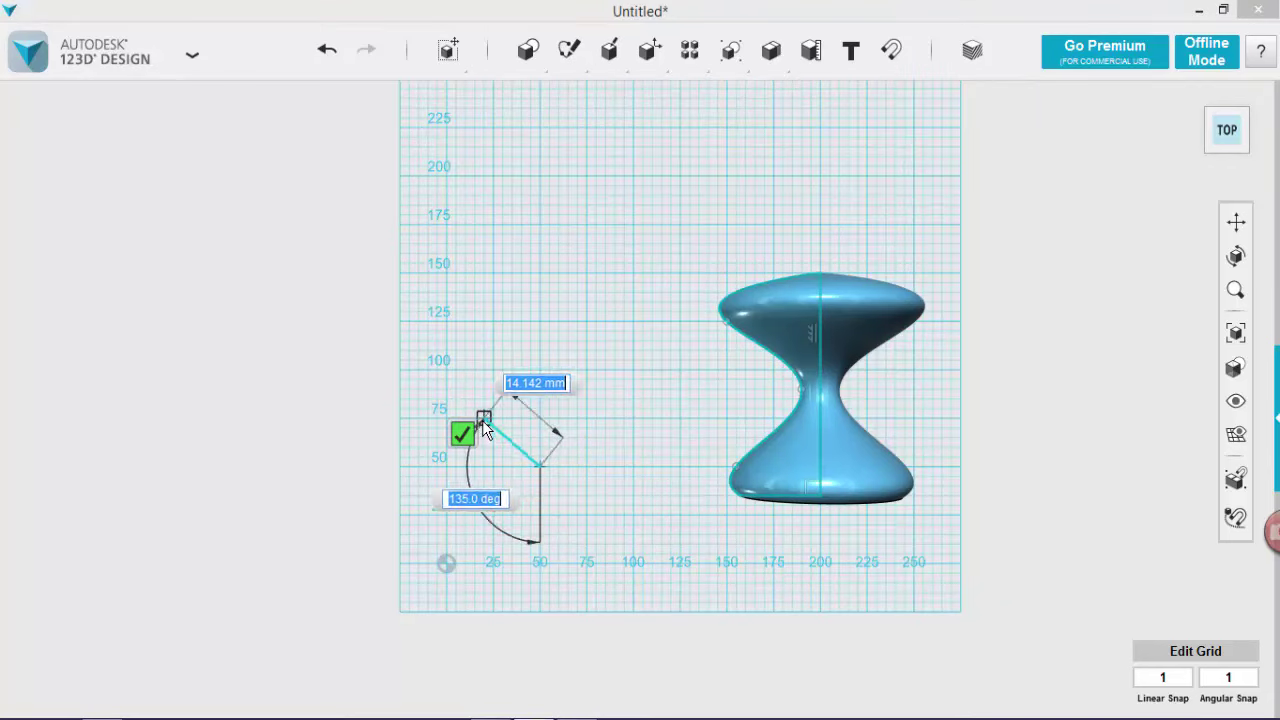
left_click(466, 410)
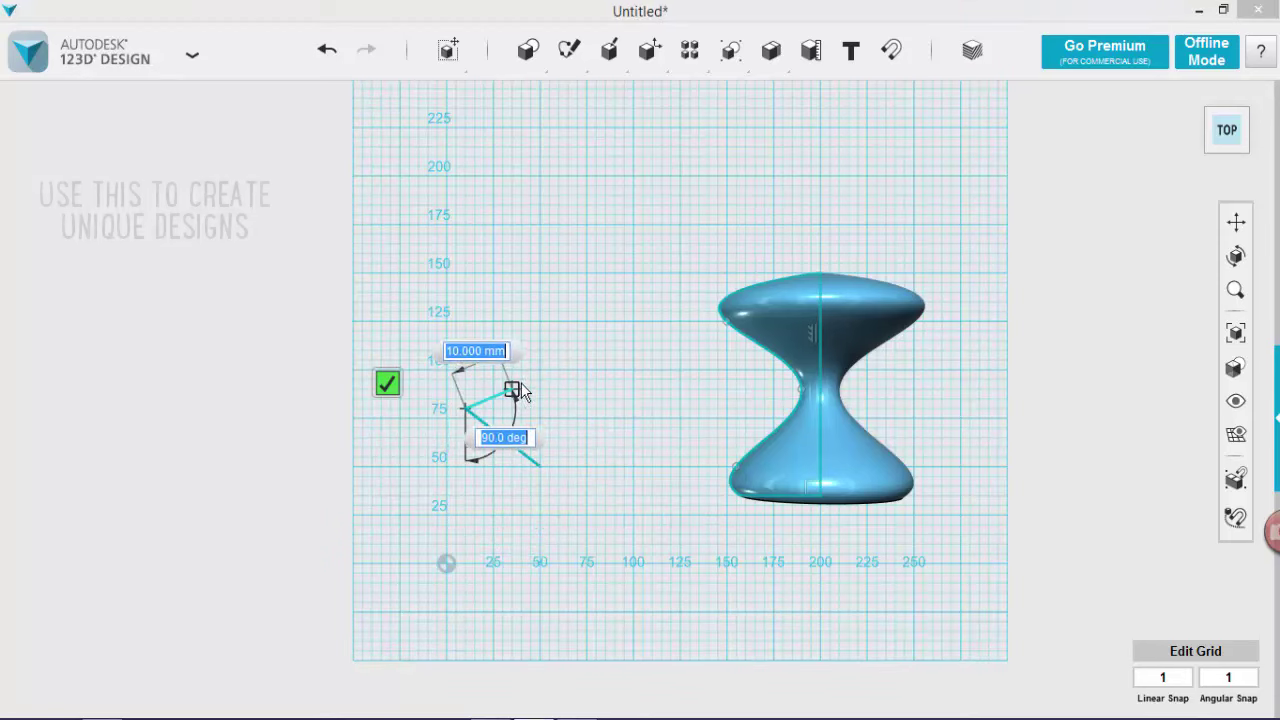
left_click(520, 368)
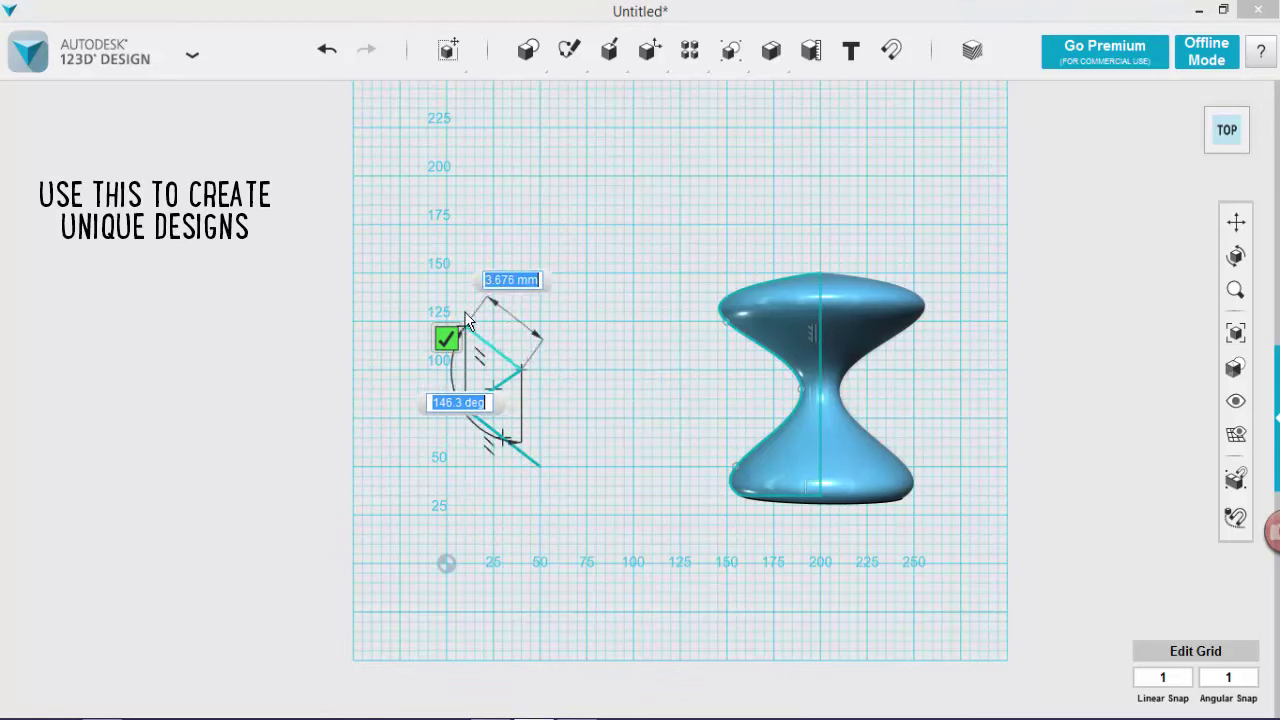
left_click(468, 303)
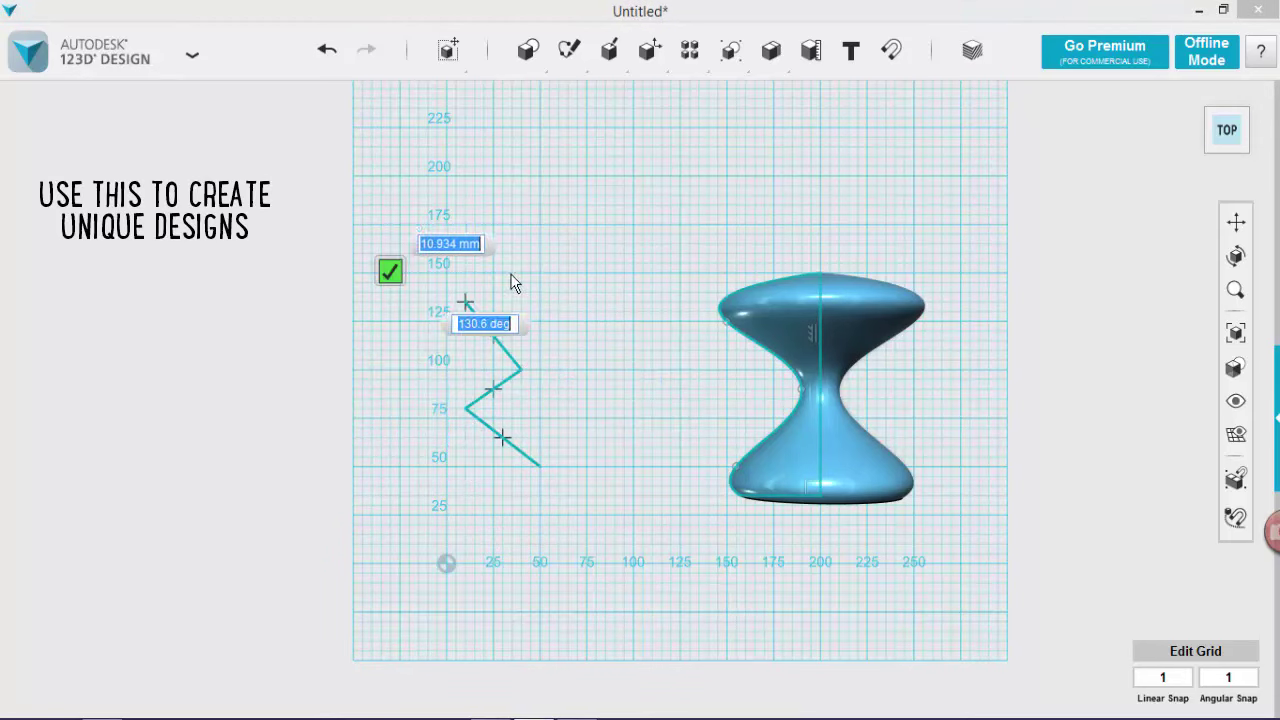
left_click(540, 222)
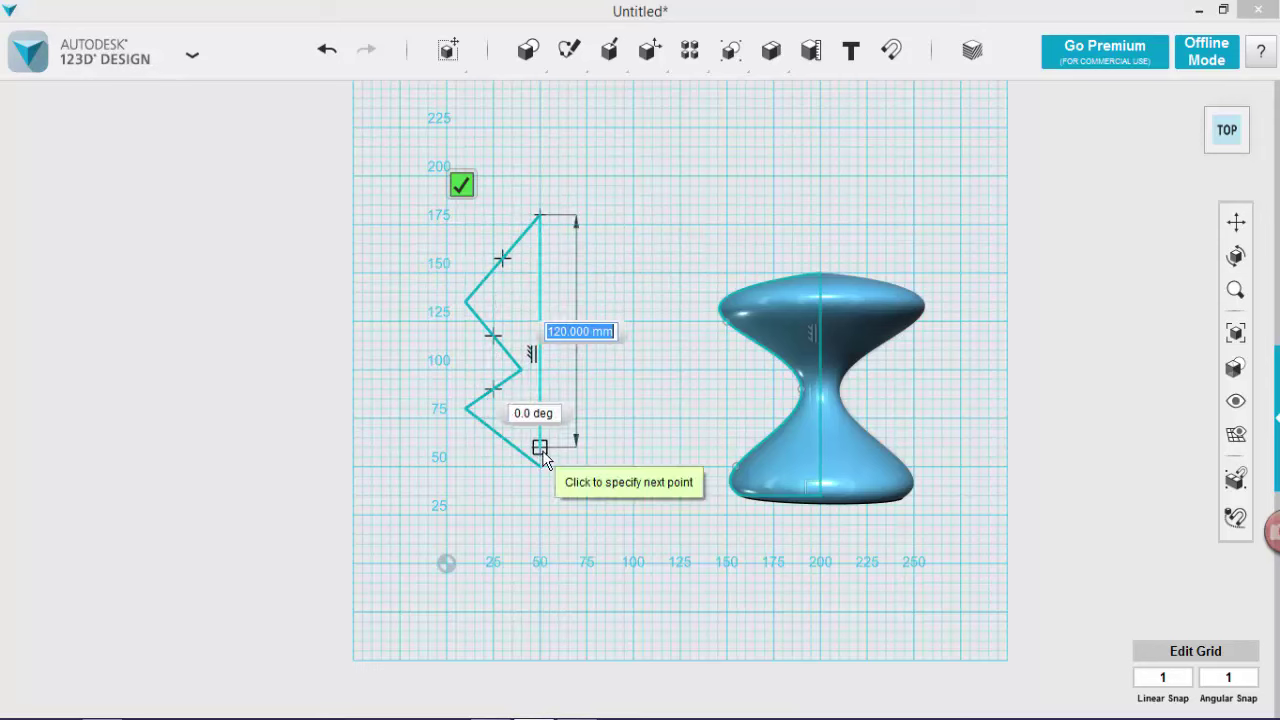
Continue the zigzag polyline with a vertical segment down to (50, 60) and a horizontal segment to about (20, 60), and finish it.
left_click(543, 447)
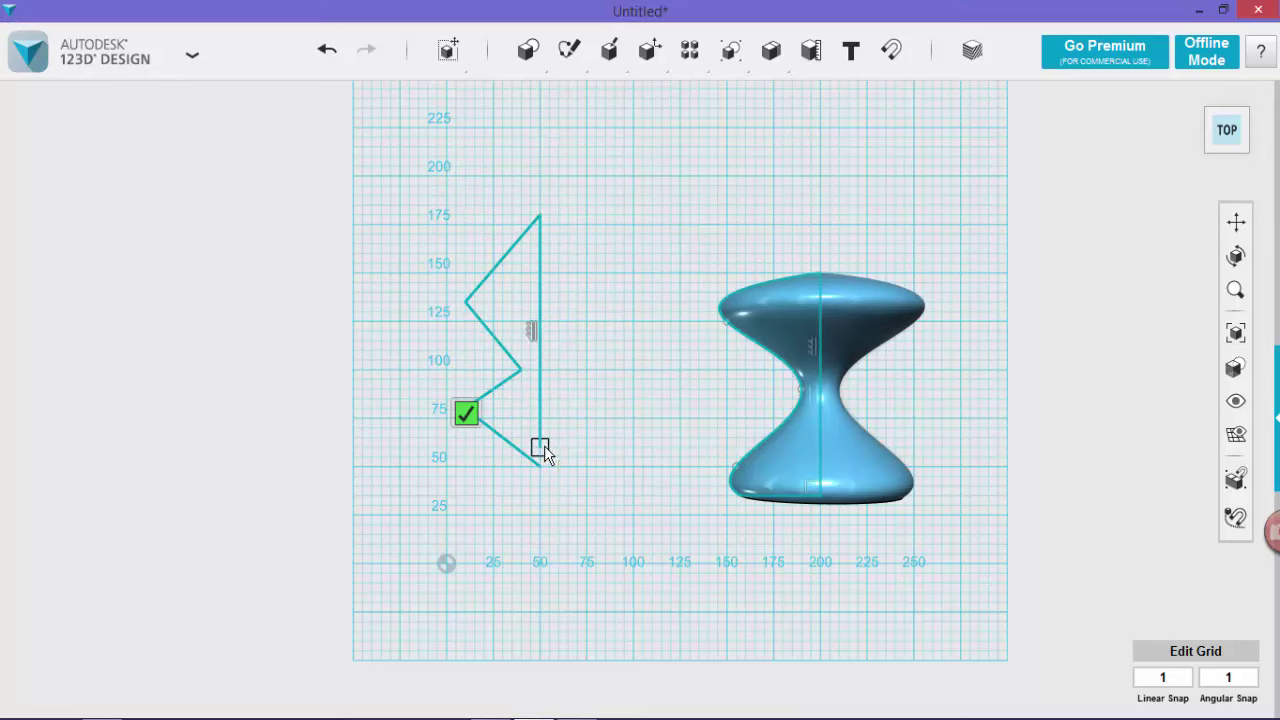
left_click(488, 452)
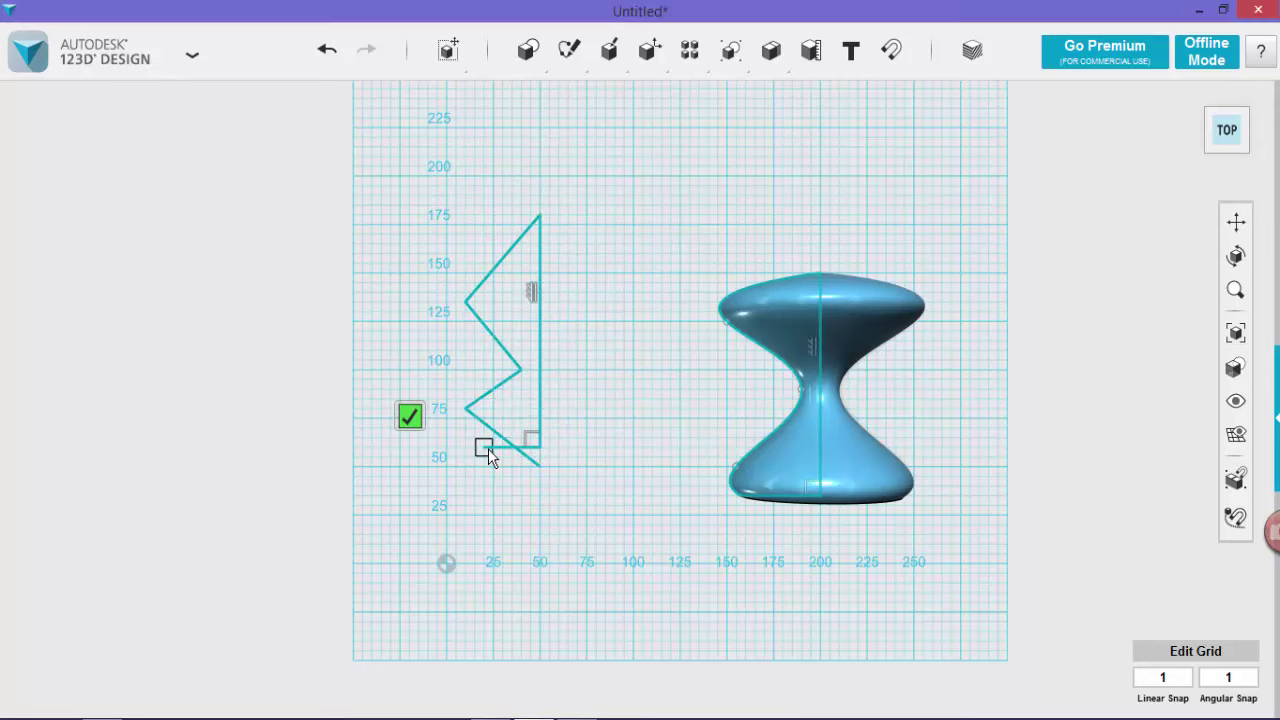
left_click(413, 421)
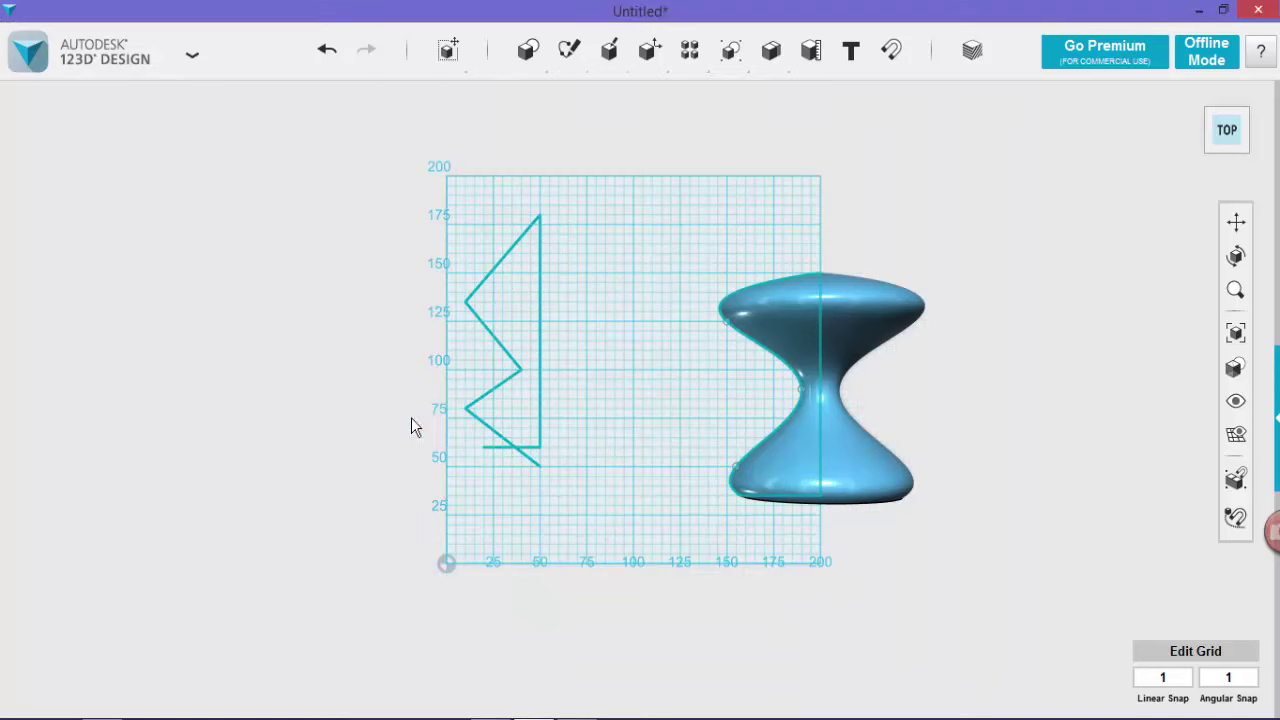
Trim the slanted segment below the horizontal line and the line's overhang beyond the zigzag, leaving a closed flat-based profile.
mouse_move(566, 50)
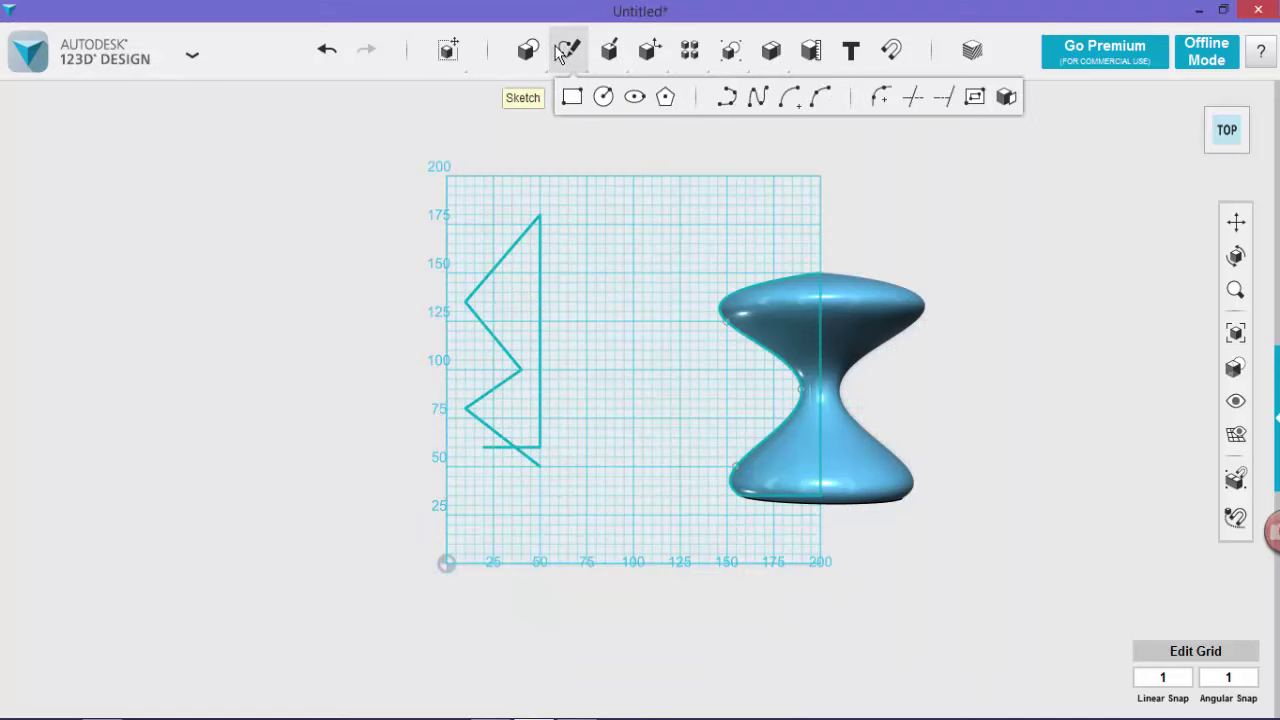
left_click(911, 97)
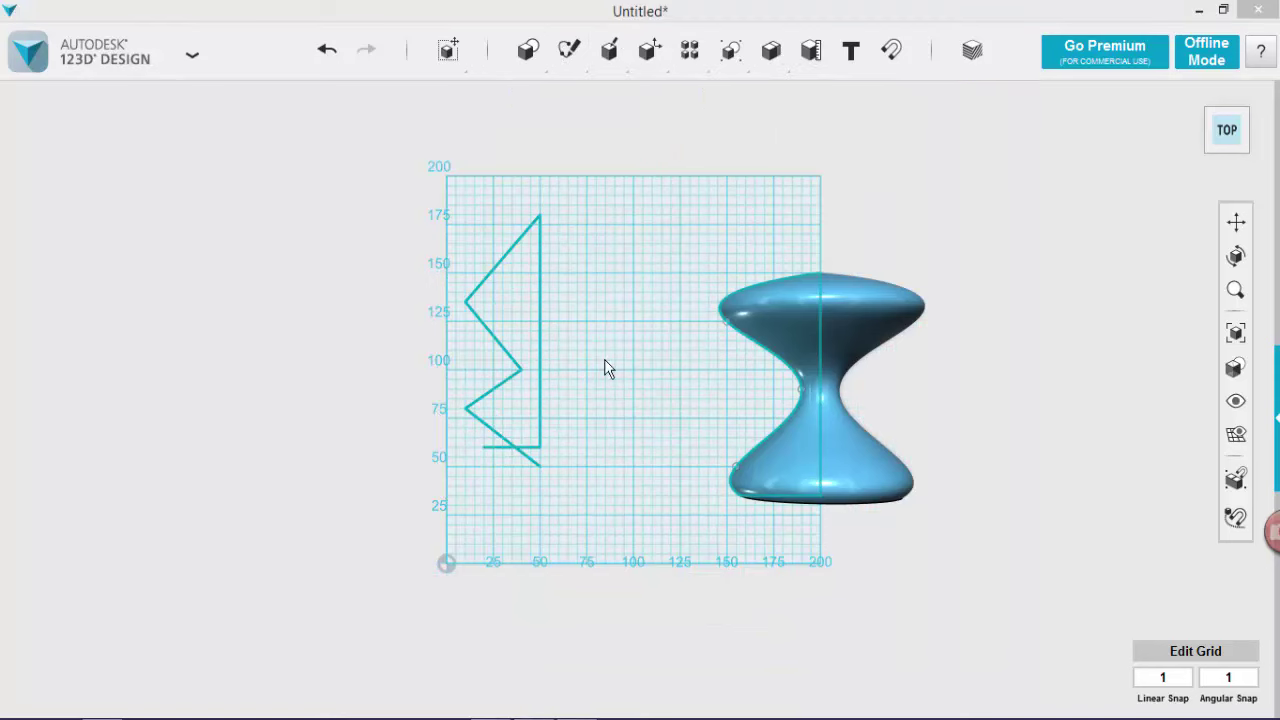
left_click(541, 410)
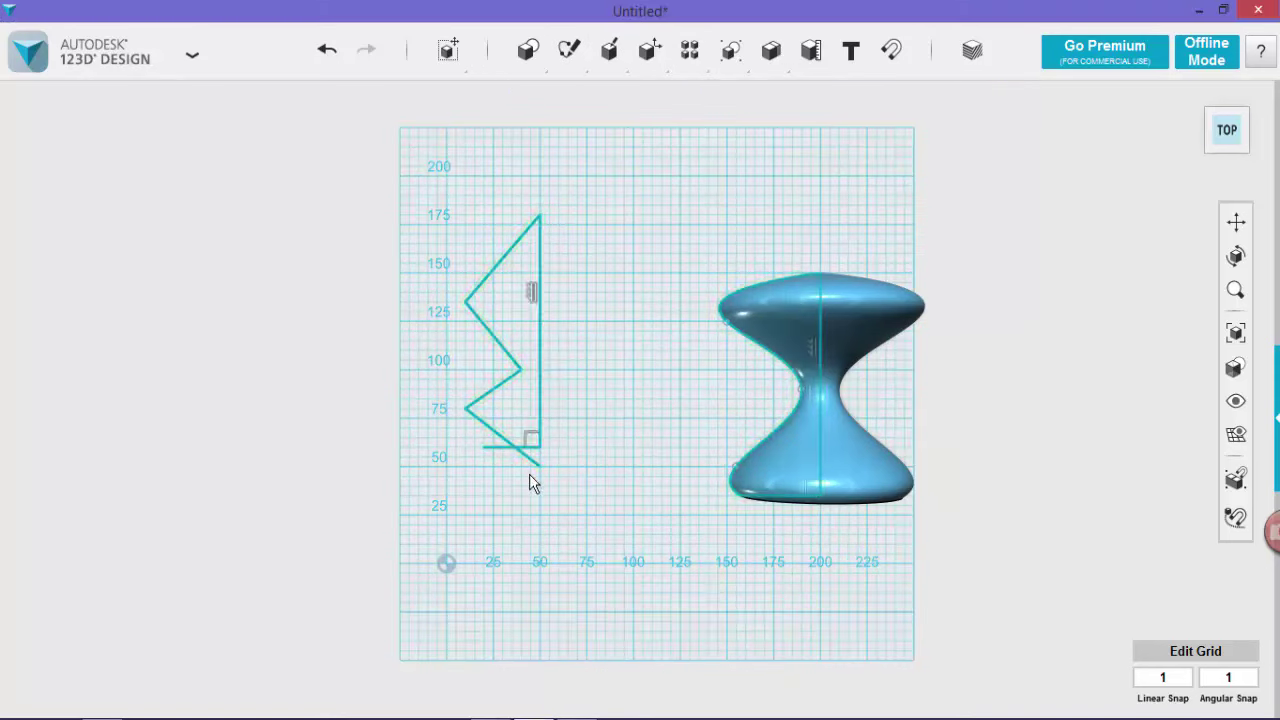
left_click(533, 470)
left_click(495, 447)
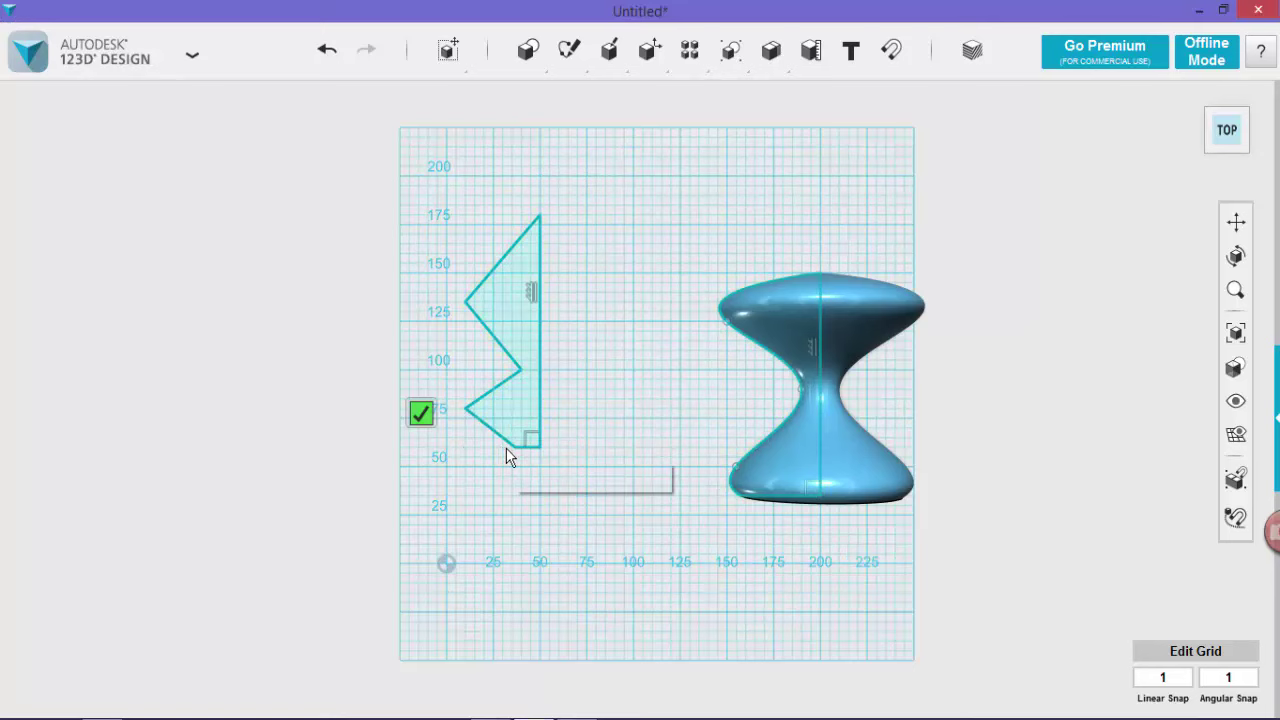
Revolve the closed zigzag profile a full turn around its straight vertical edge to form a faceted solid.
mouse_move(609, 51)
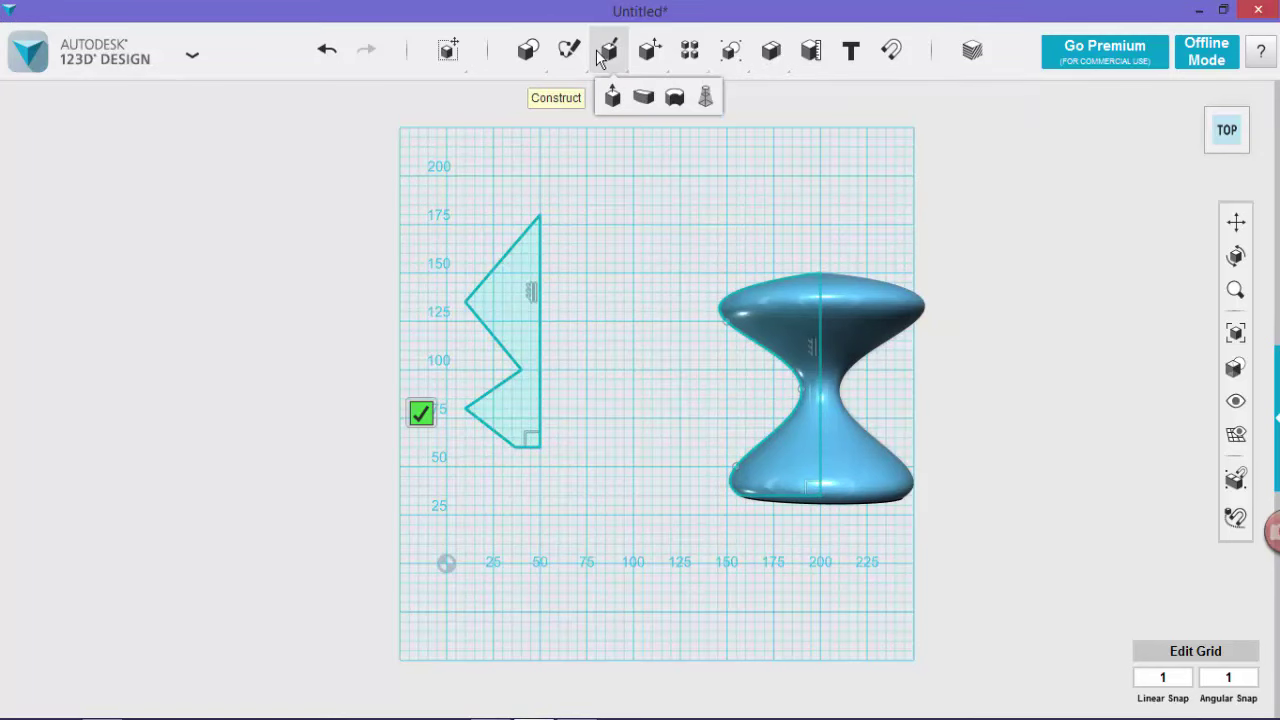
left_click(674, 97)
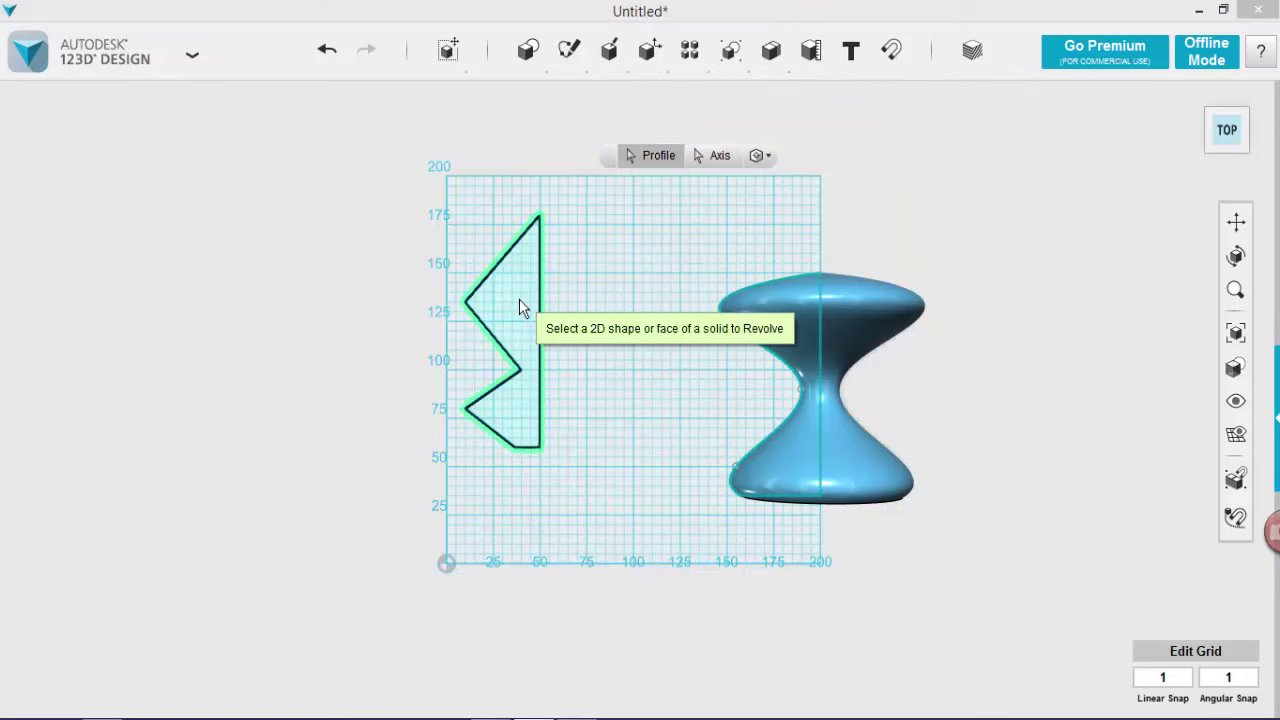
left_click(520, 300)
left_click(716, 156)
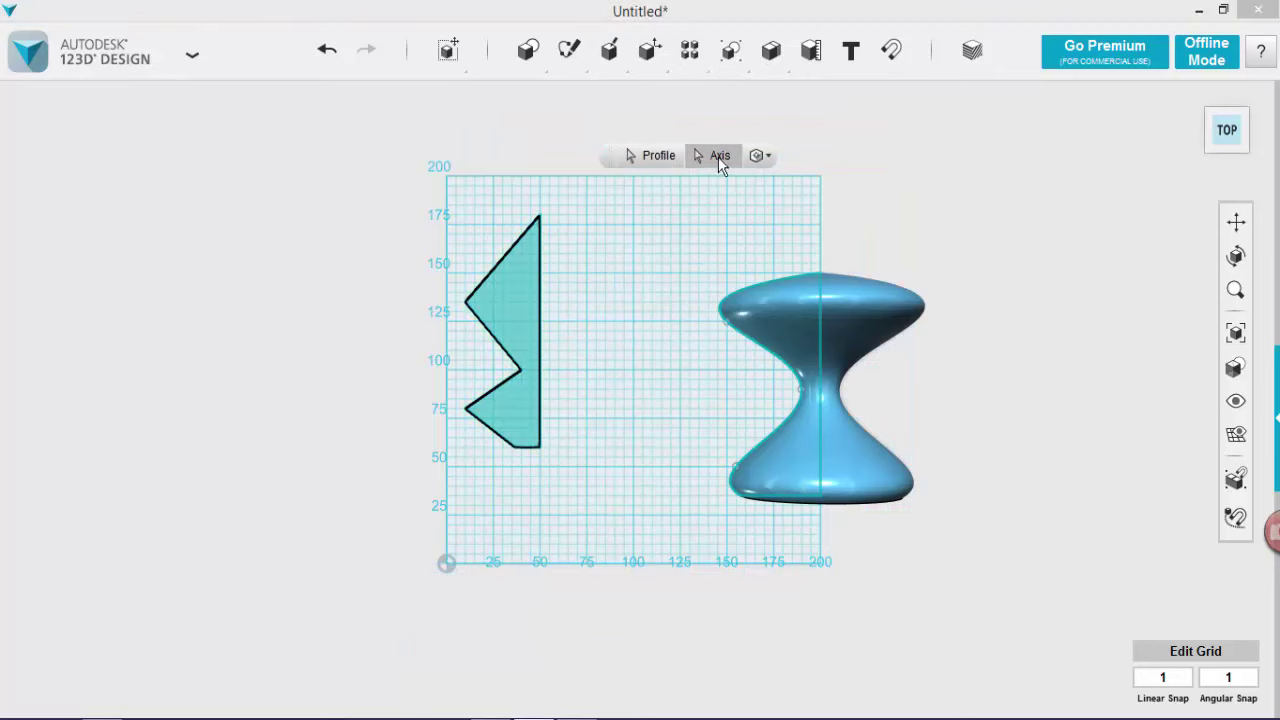
left_click(542, 313)
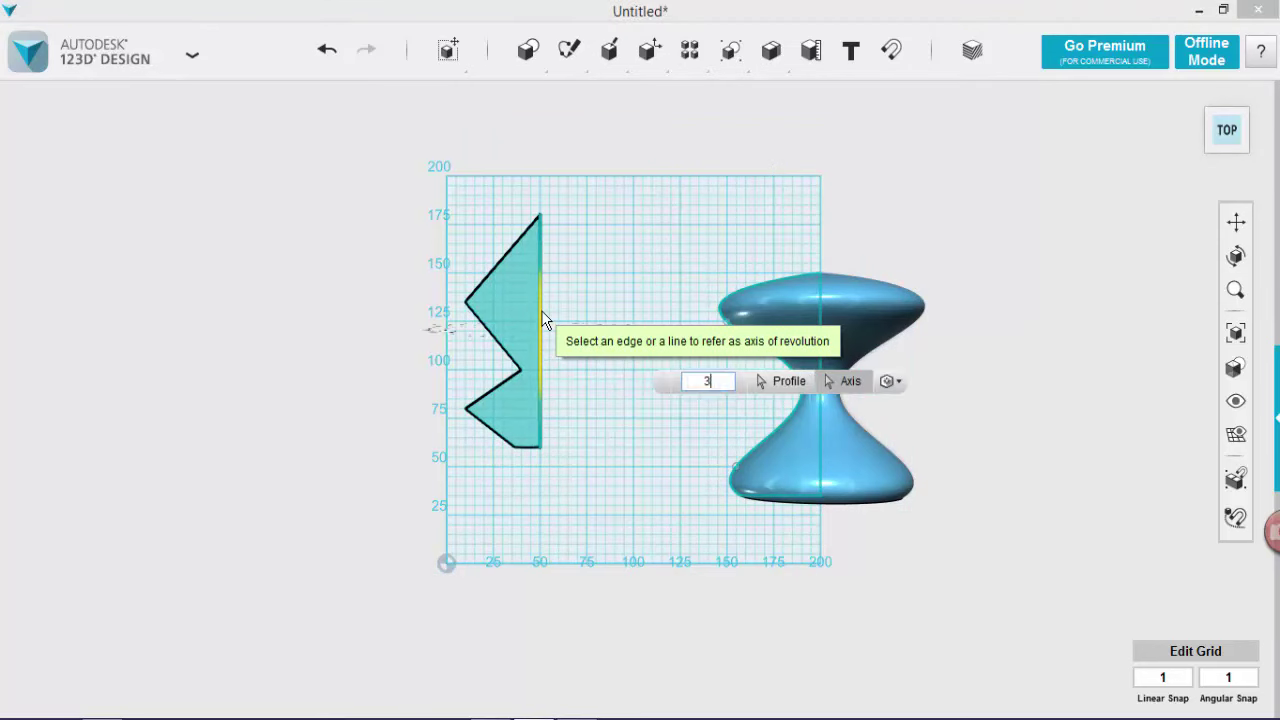
key("Return")
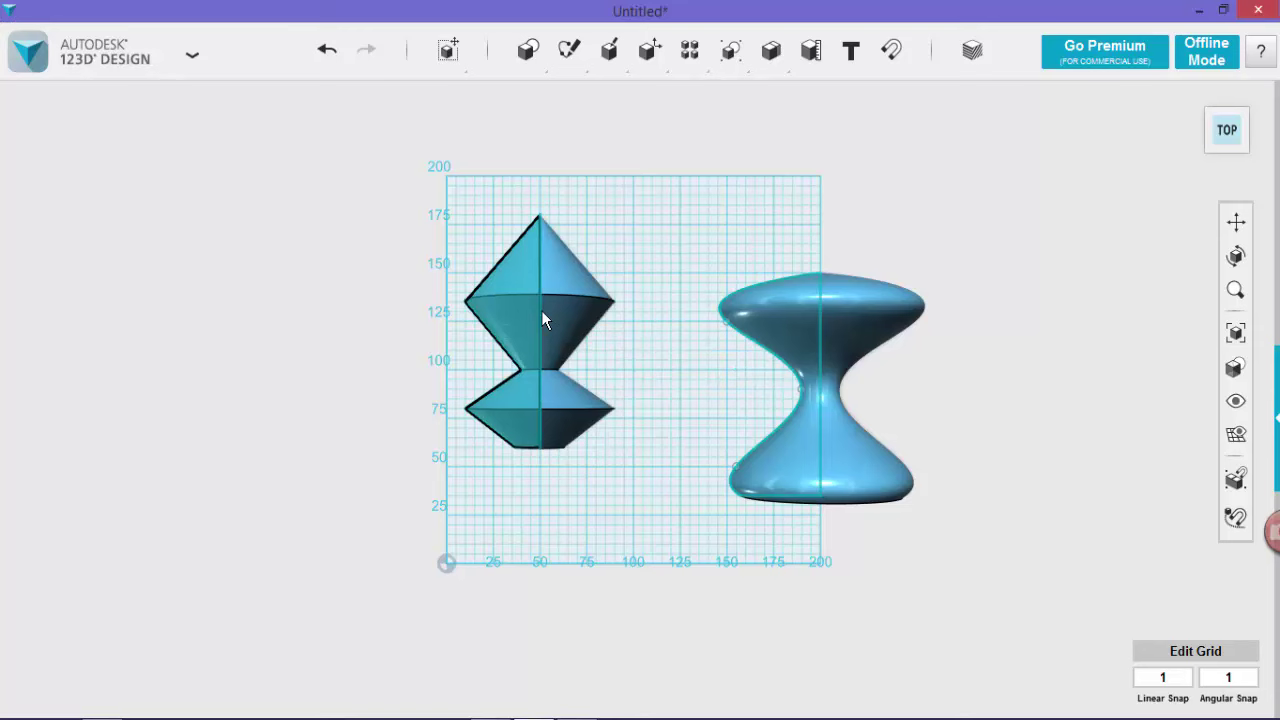
Chamfer the circular bottom edge of the faceted zigzag solid with a distance of 5.
right_click_drag(615, 347, 623, 311)
mouse_move(609, 50)
left_click(807, 97)
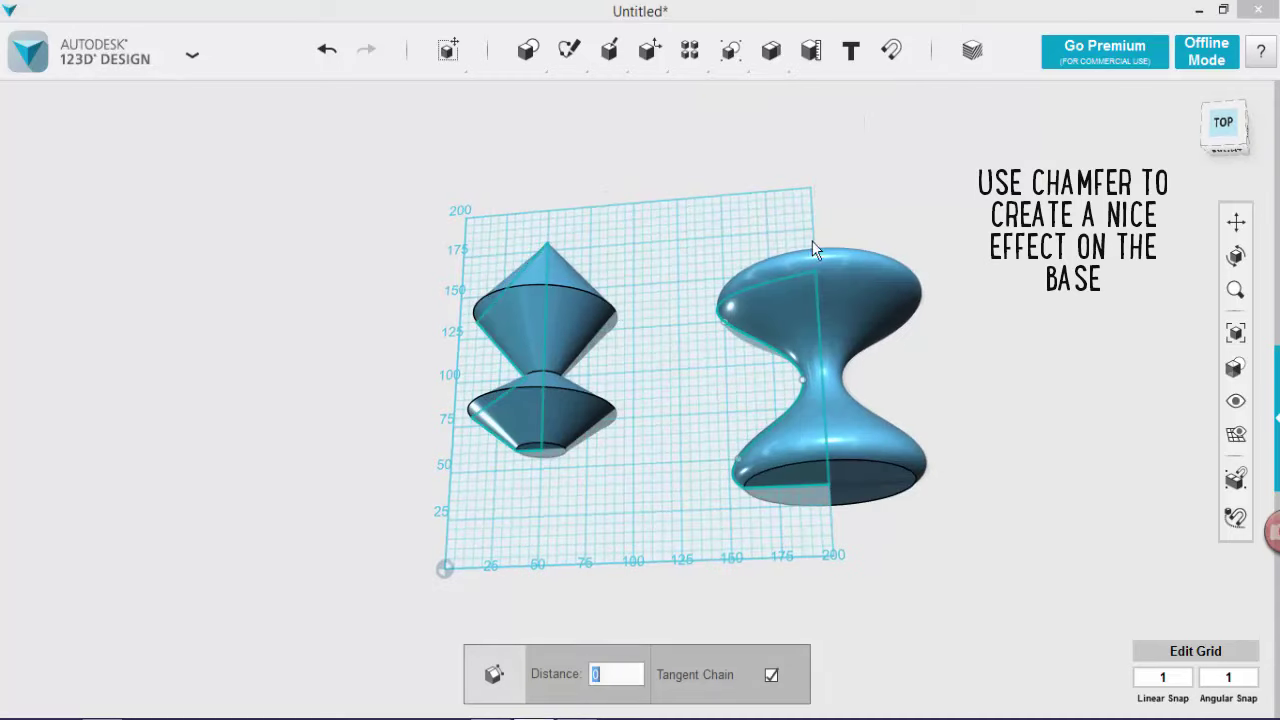
left_click(546, 454)
left_click(622, 672)
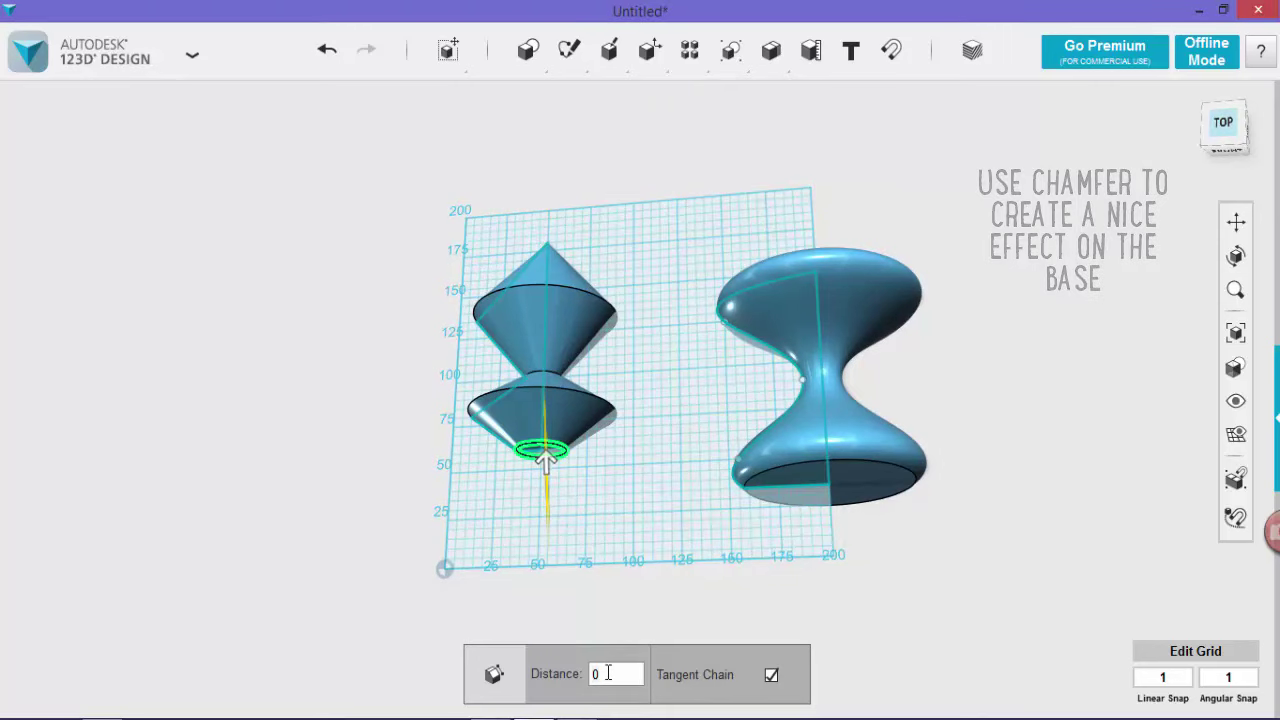
type("5")
key("Return")
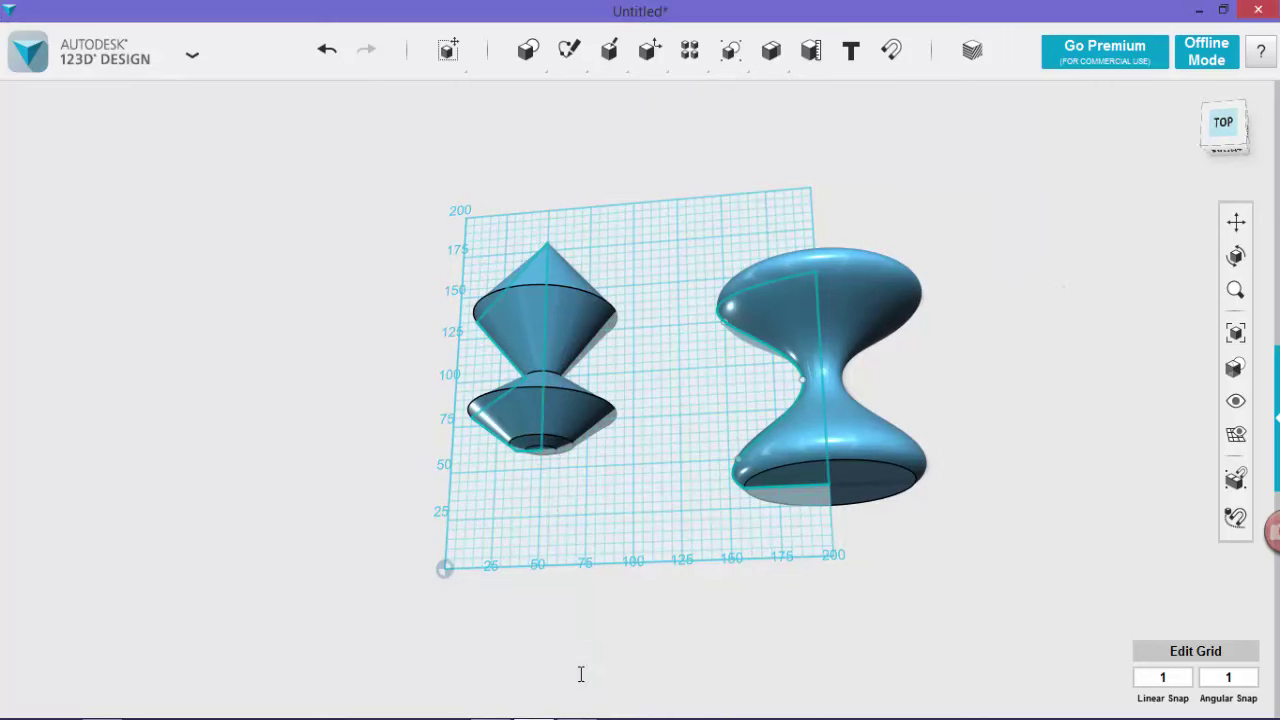
Chamfer the bottom edge of the smooth hourglass solid with a distance of 10.
right_click_drag(598, 447, 624, 340)
mouse_move(683, 52)
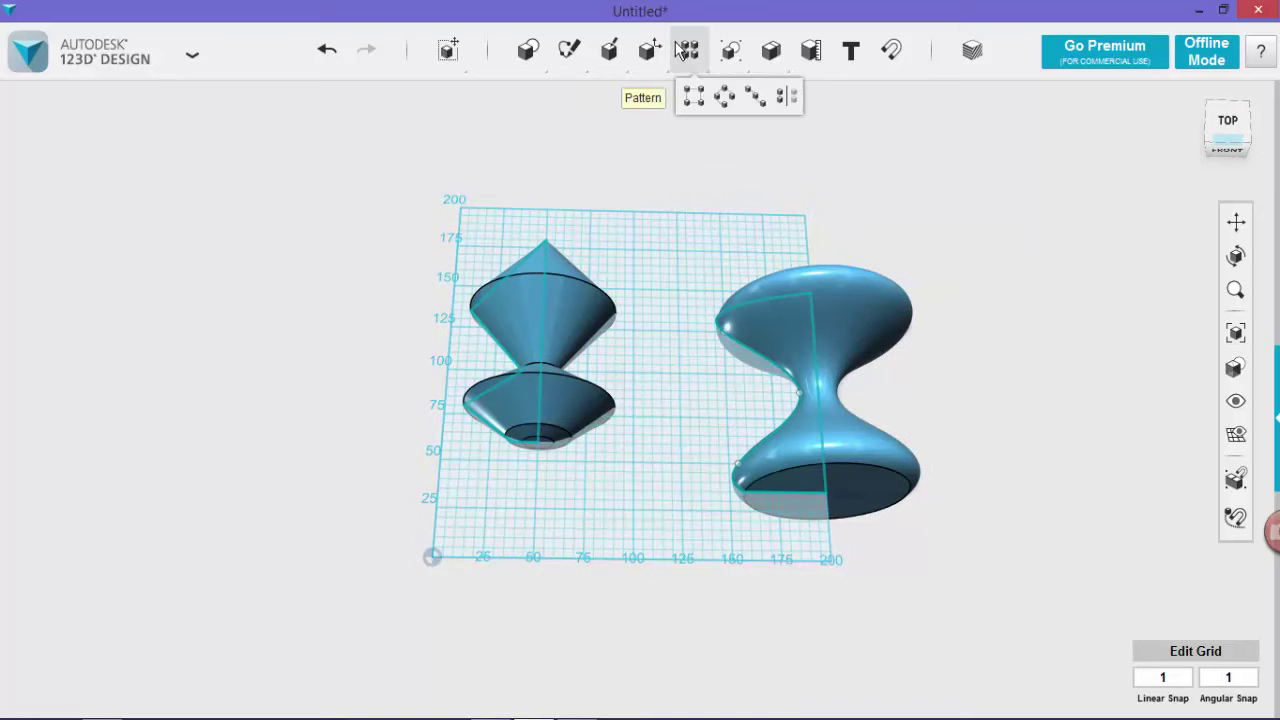
left_click(812, 100)
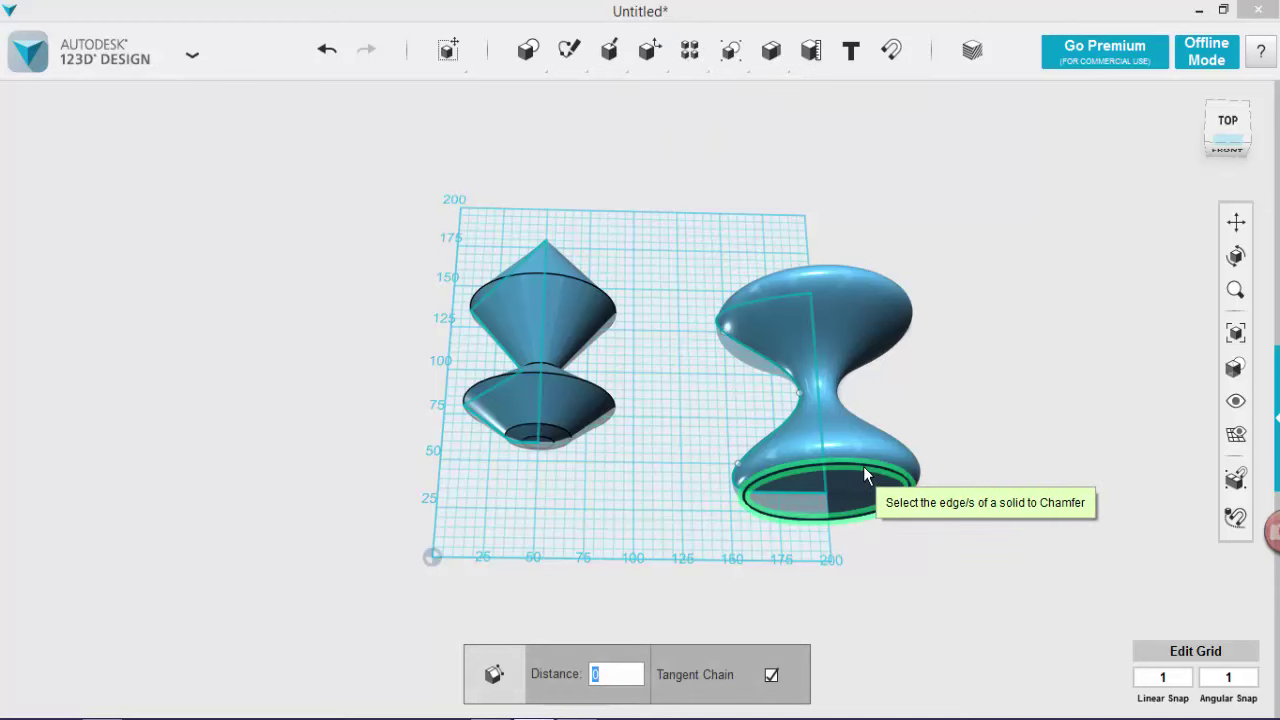
left_click(863, 466)
type("10")
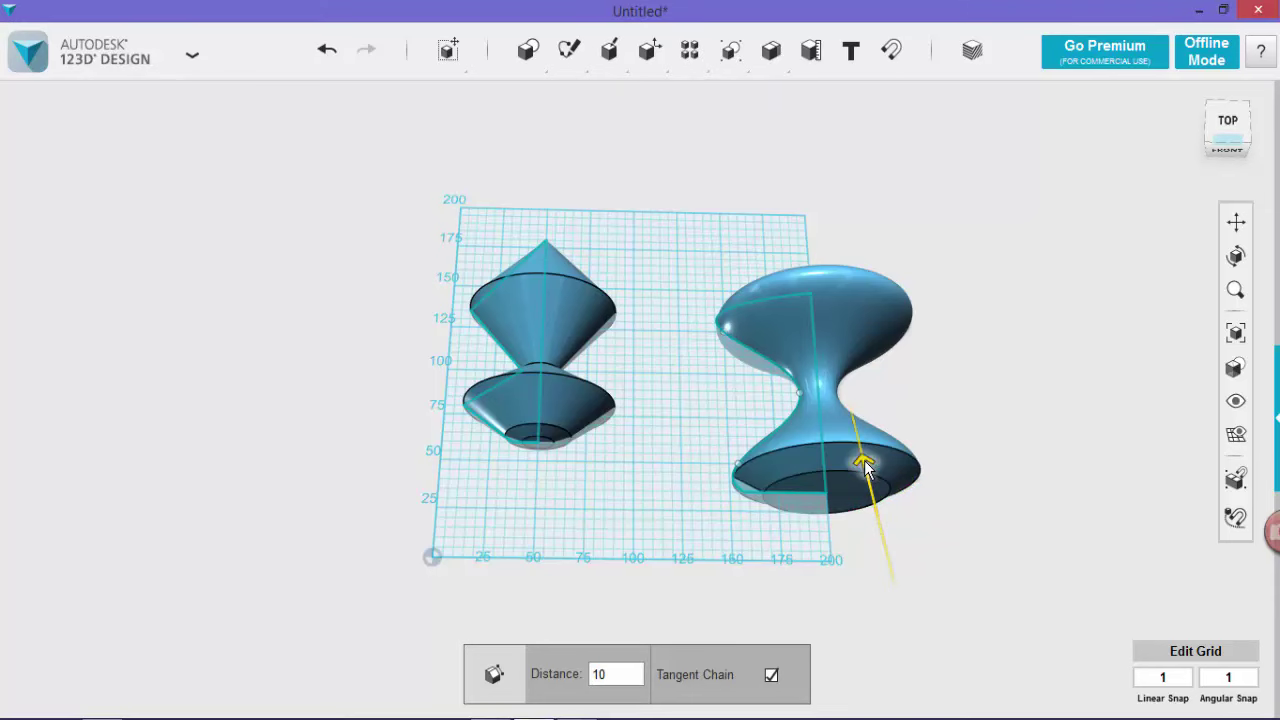
right_click_drag(709, 471, 798, 490)
right_click_drag(691, 457, 763, 486)
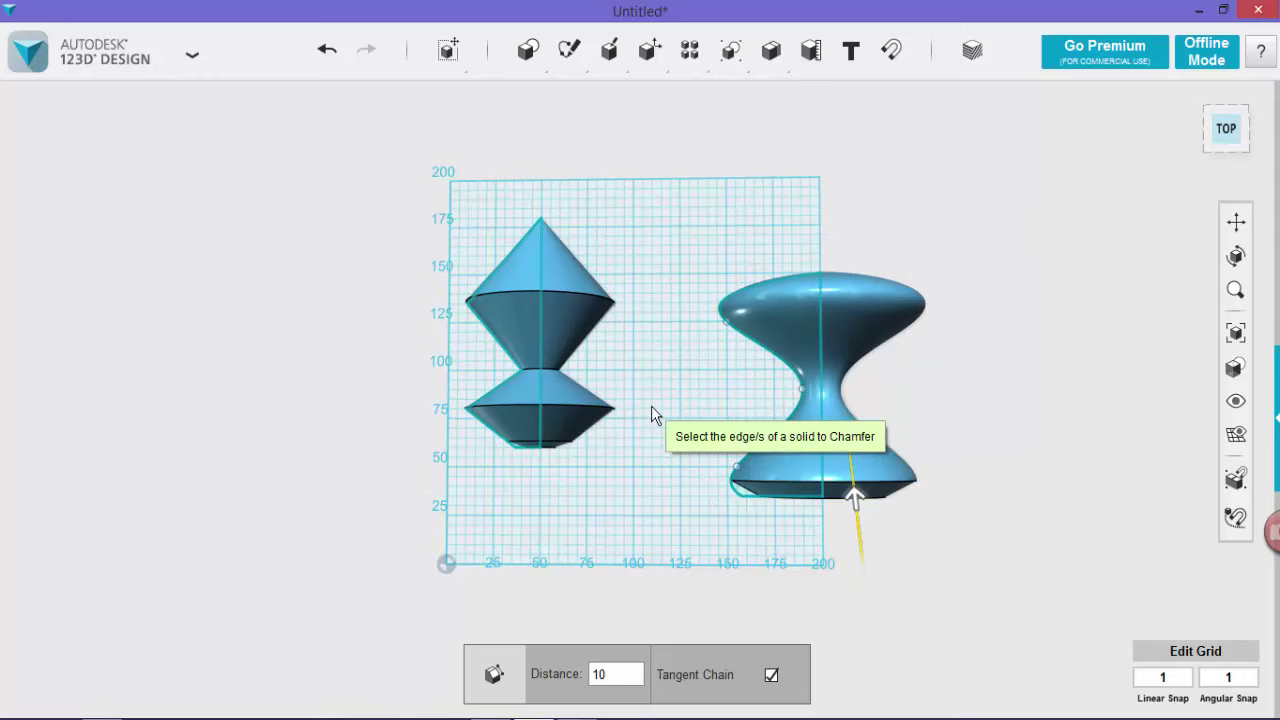
Clear both revolved models from the workspace and import batman-11.svg as a sketch.
left_click_drag(386, 167, 631, 517)
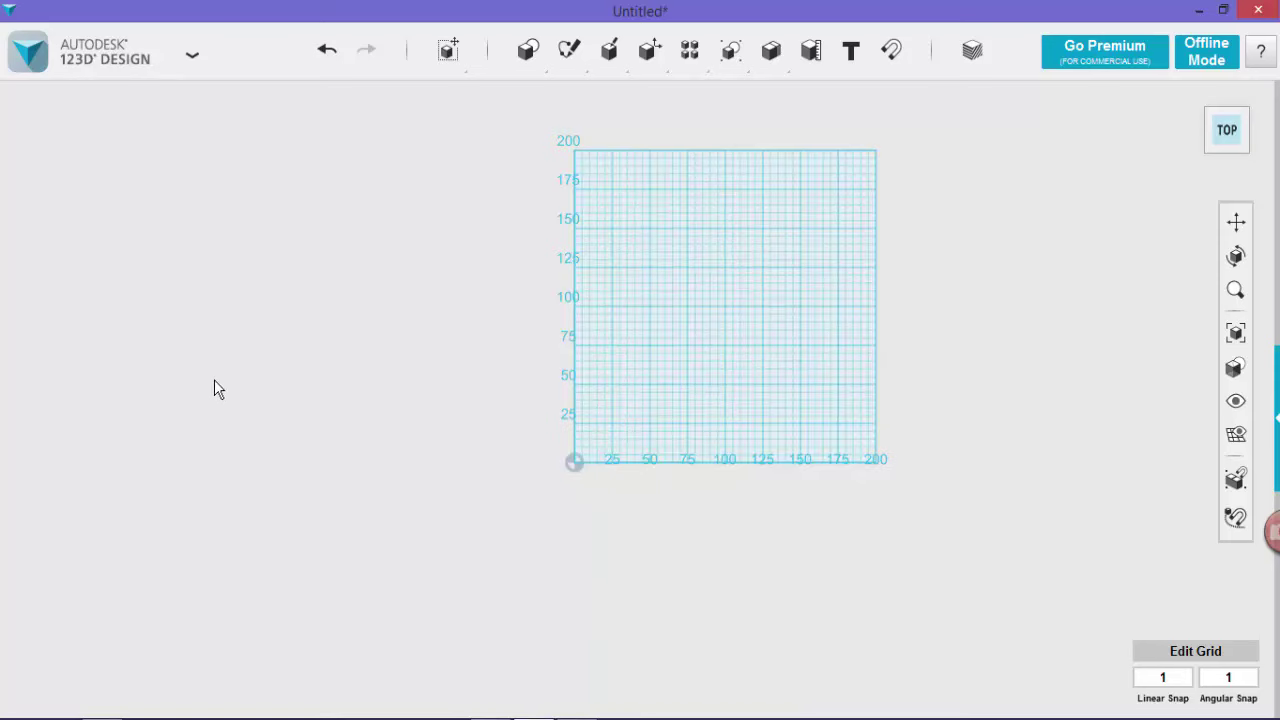
mouse_move(103, 263)
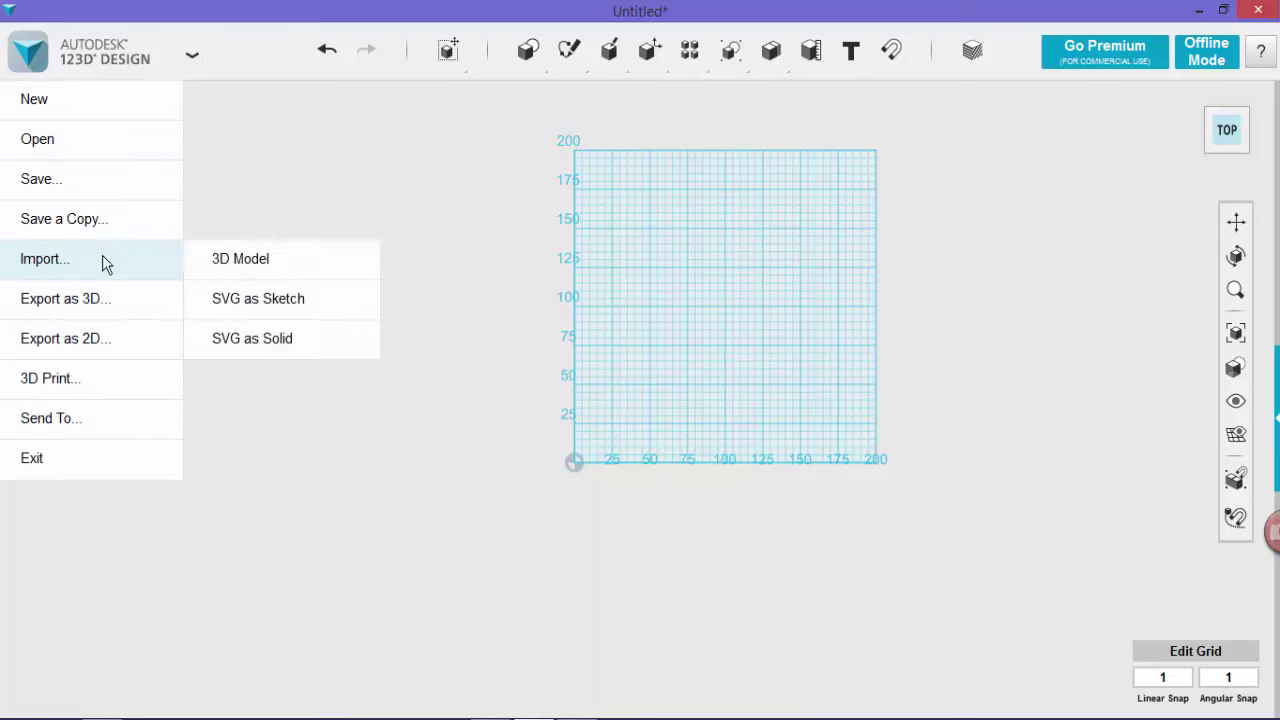
left_click(292, 300)
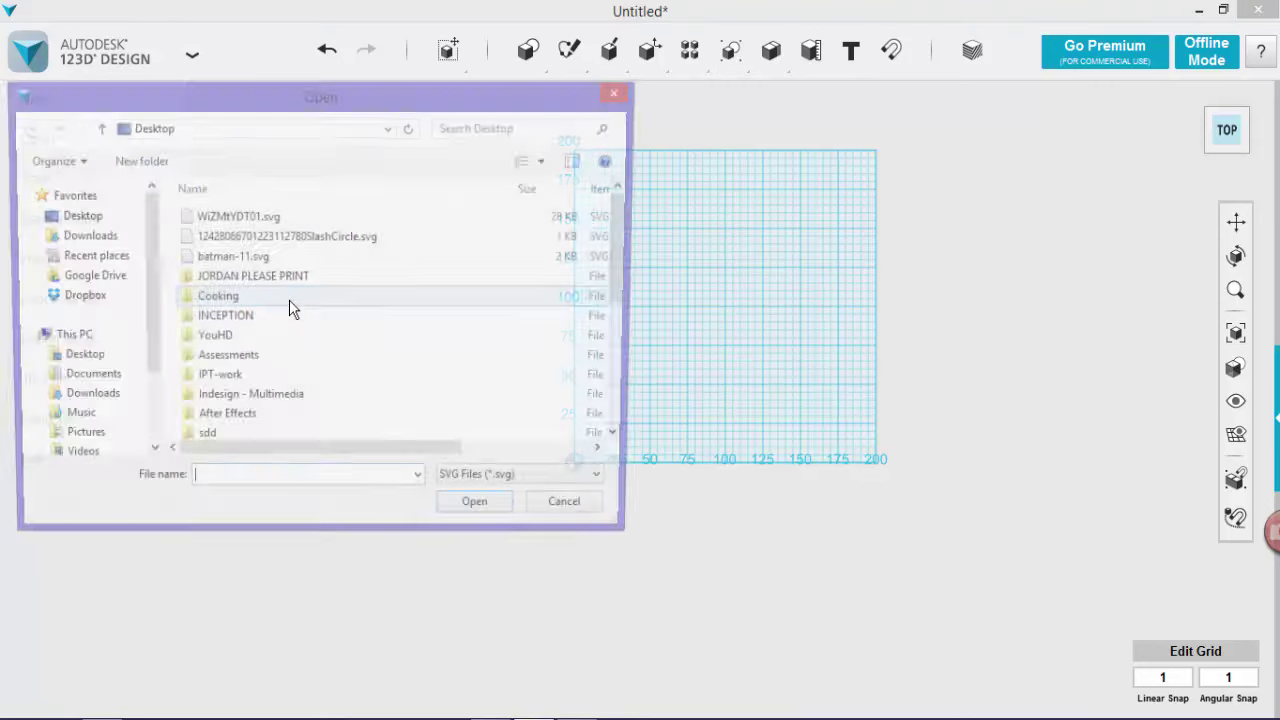
double_click(300, 256)
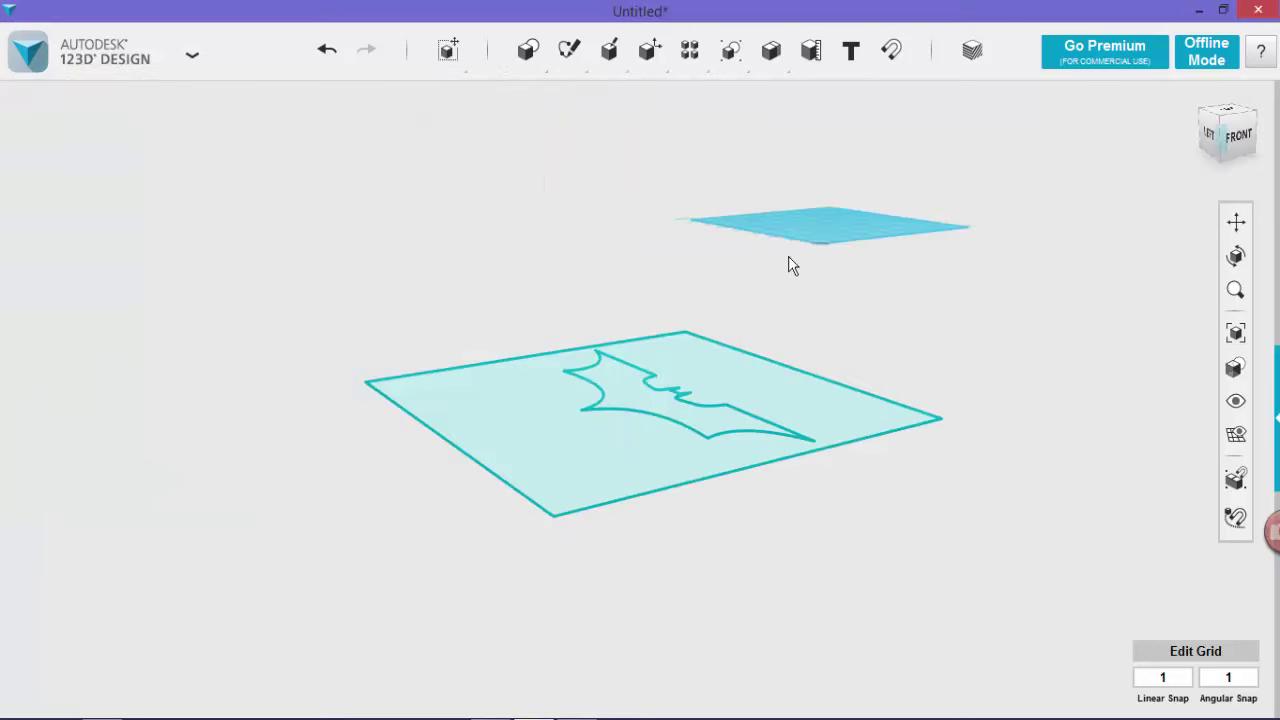
Trim away all four sides of the square frame around the imported bat outline.
mouse_move(599, 216)
right_mouse_down()
mouse_move(666, 317)
mouse_move(766, 354)
mouse_move(780, 320)
right_mouse_up()
left_click(664, 313)
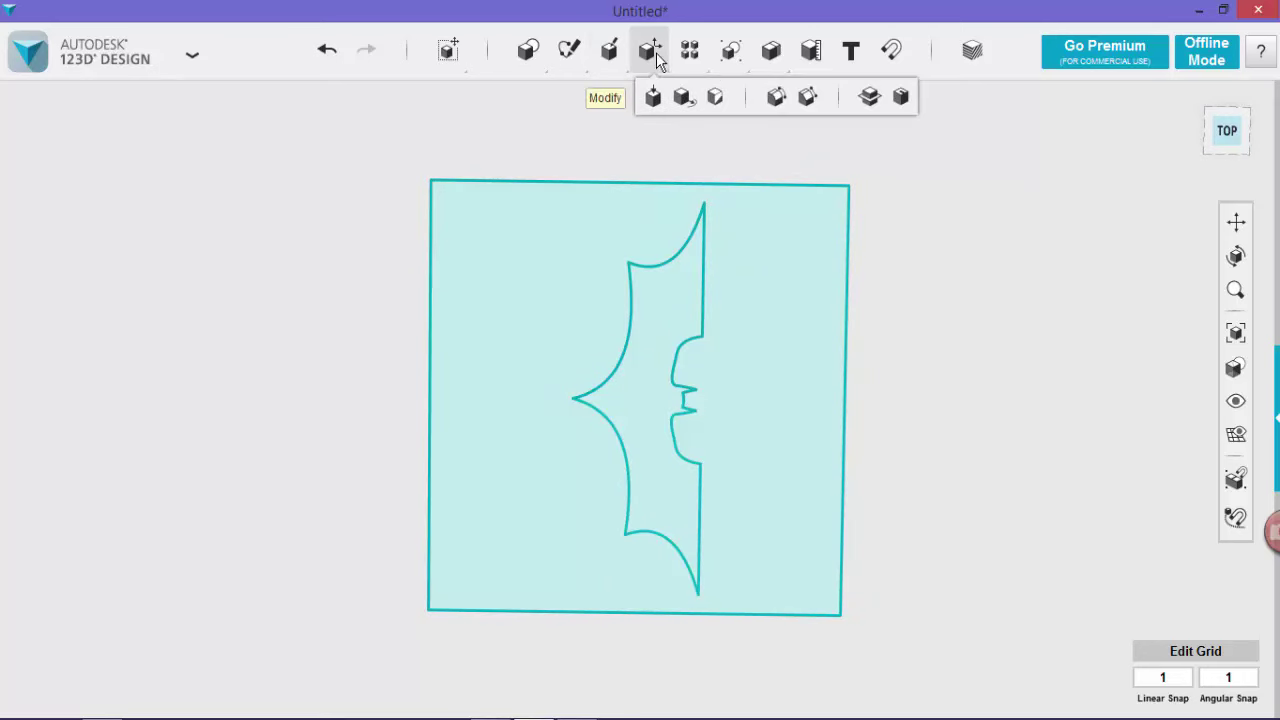
mouse_move(561, 40)
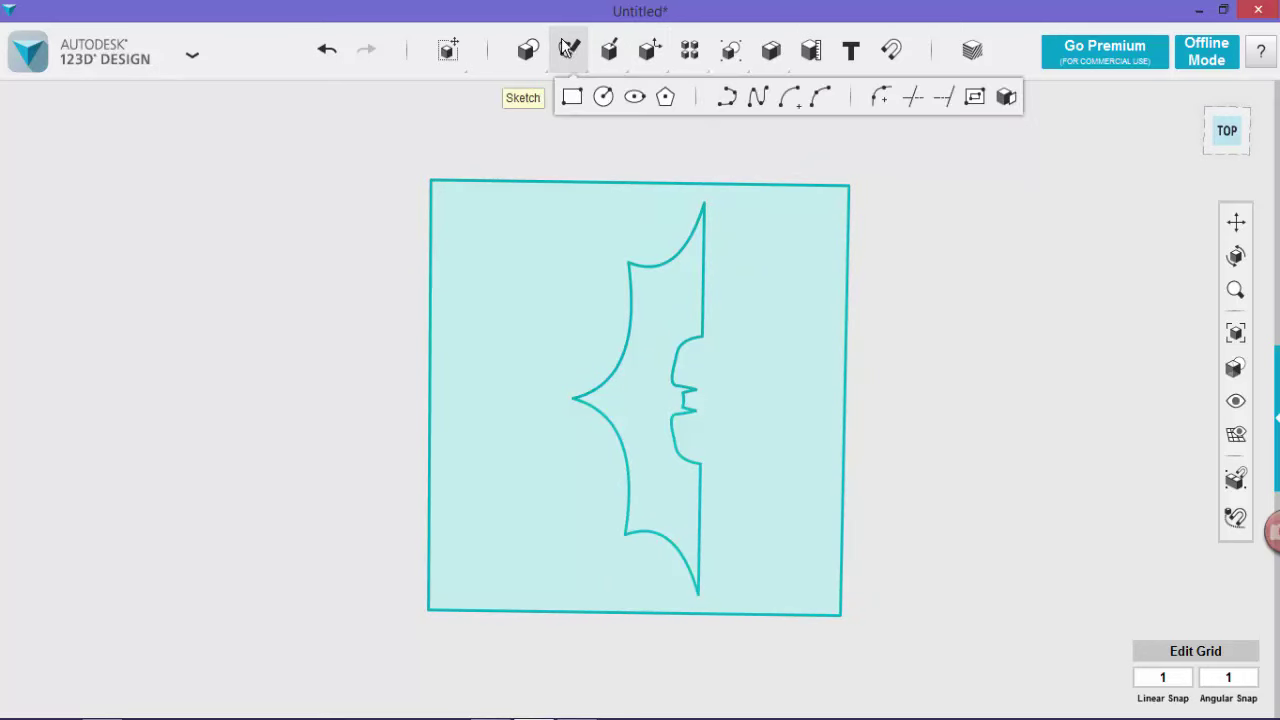
left_click(913, 96)
left_click(845, 228)
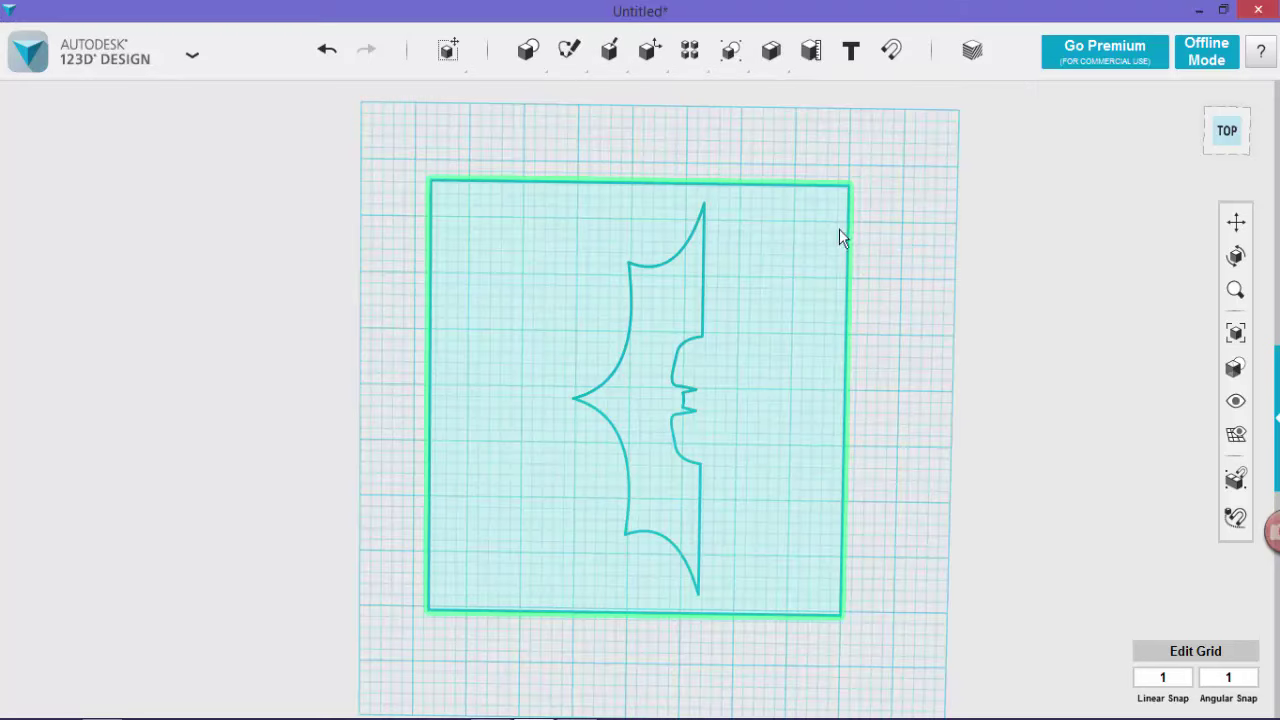
left_click(810, 186)
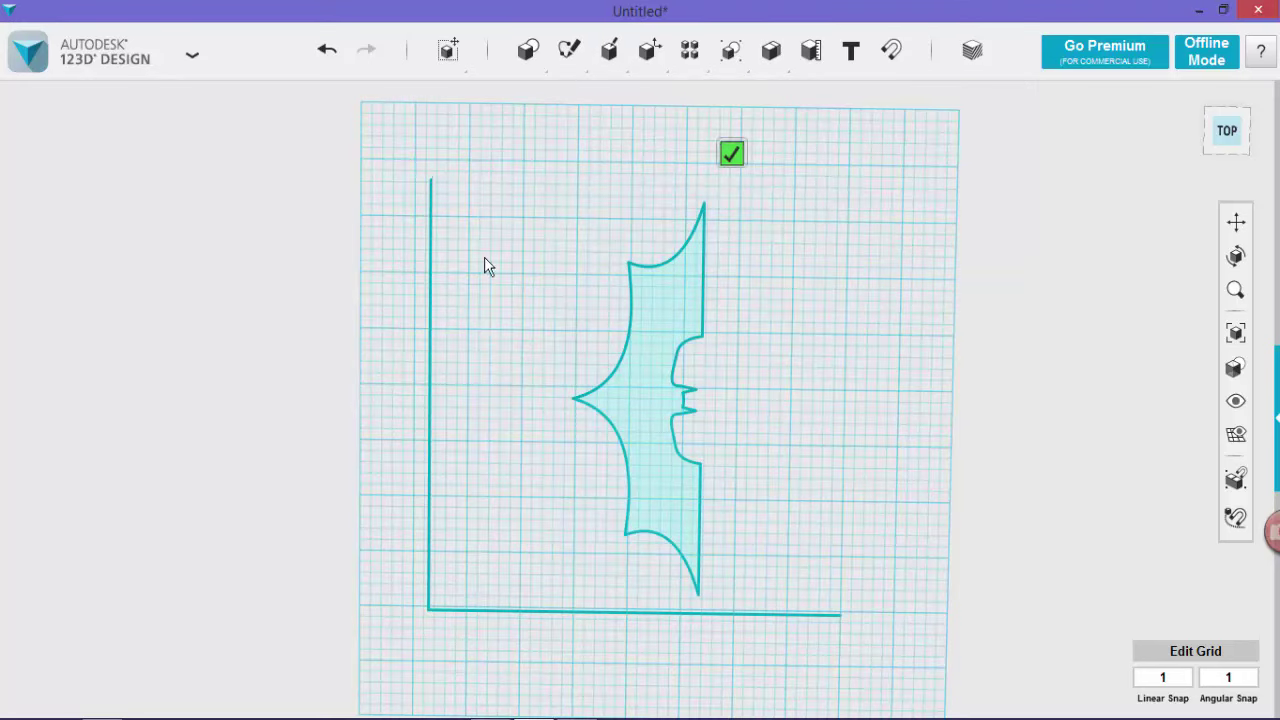
left_click(430, 290)
left_click(608, 613)
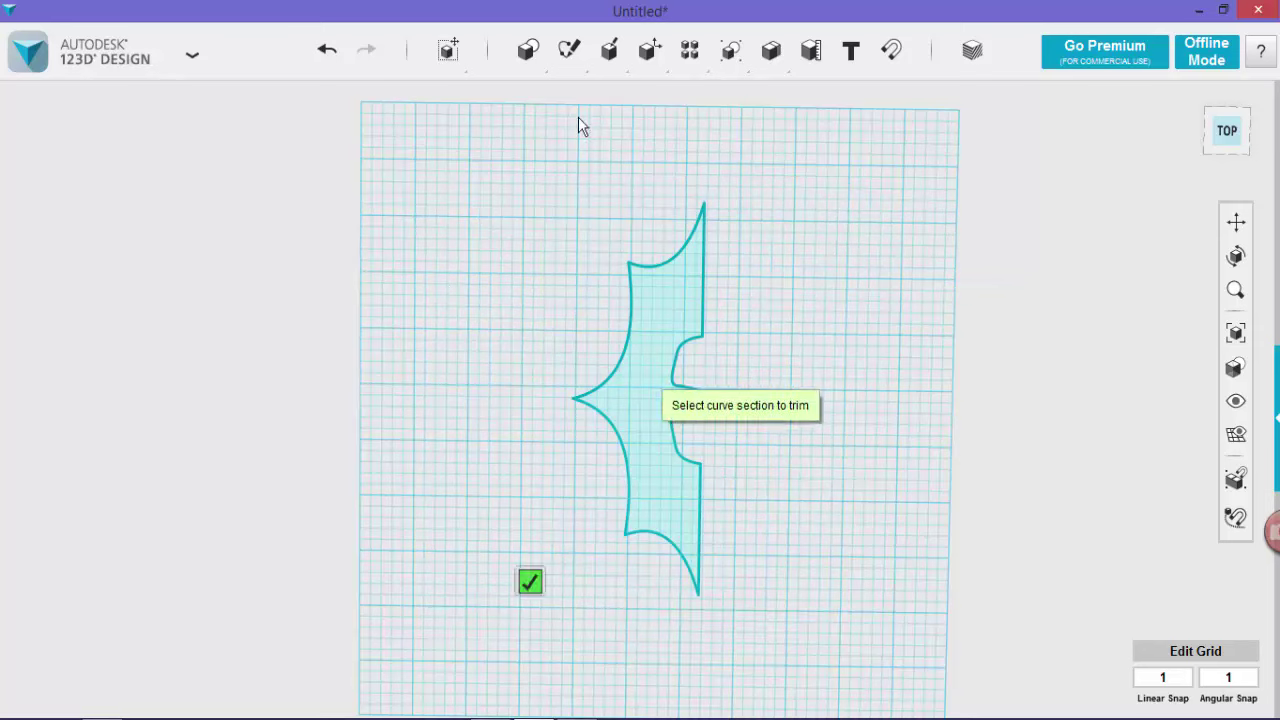
Draw a polyline on the bat sketch connecting the two wing corners on the tail side, continuing at a right angle across the lower wing.
mouse_move(448, 55)
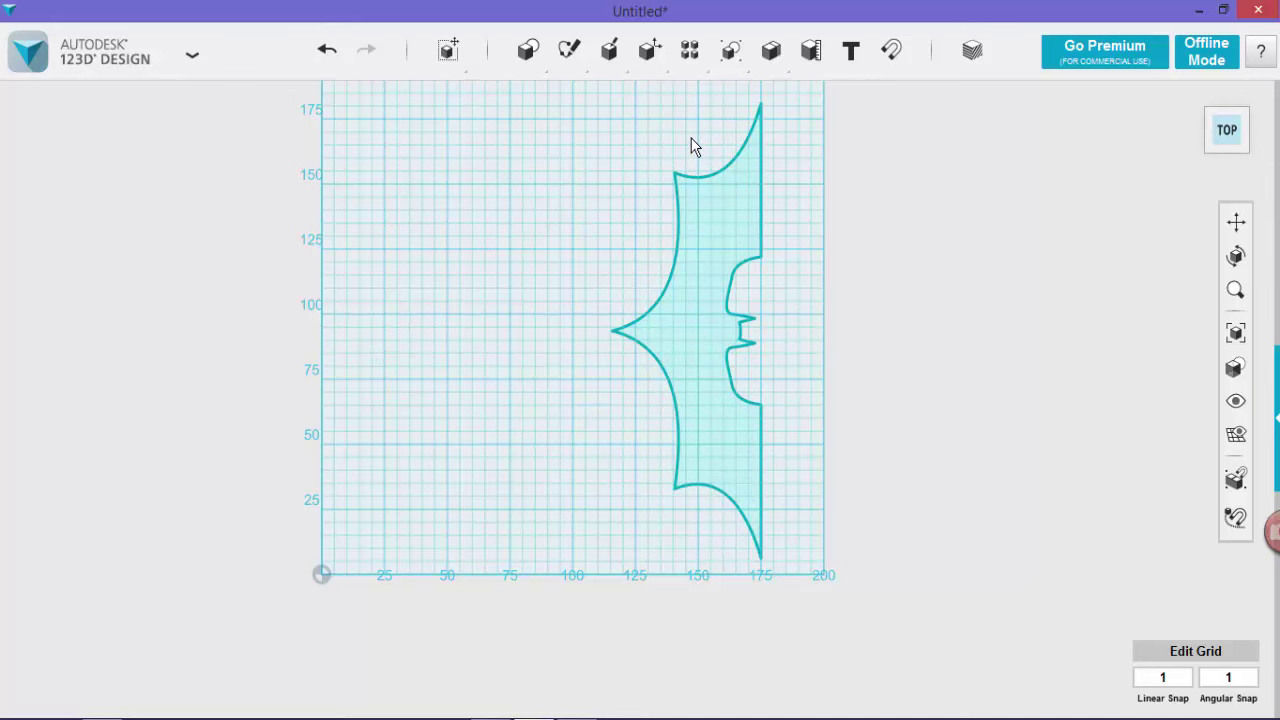
mouse_move(571, 49)
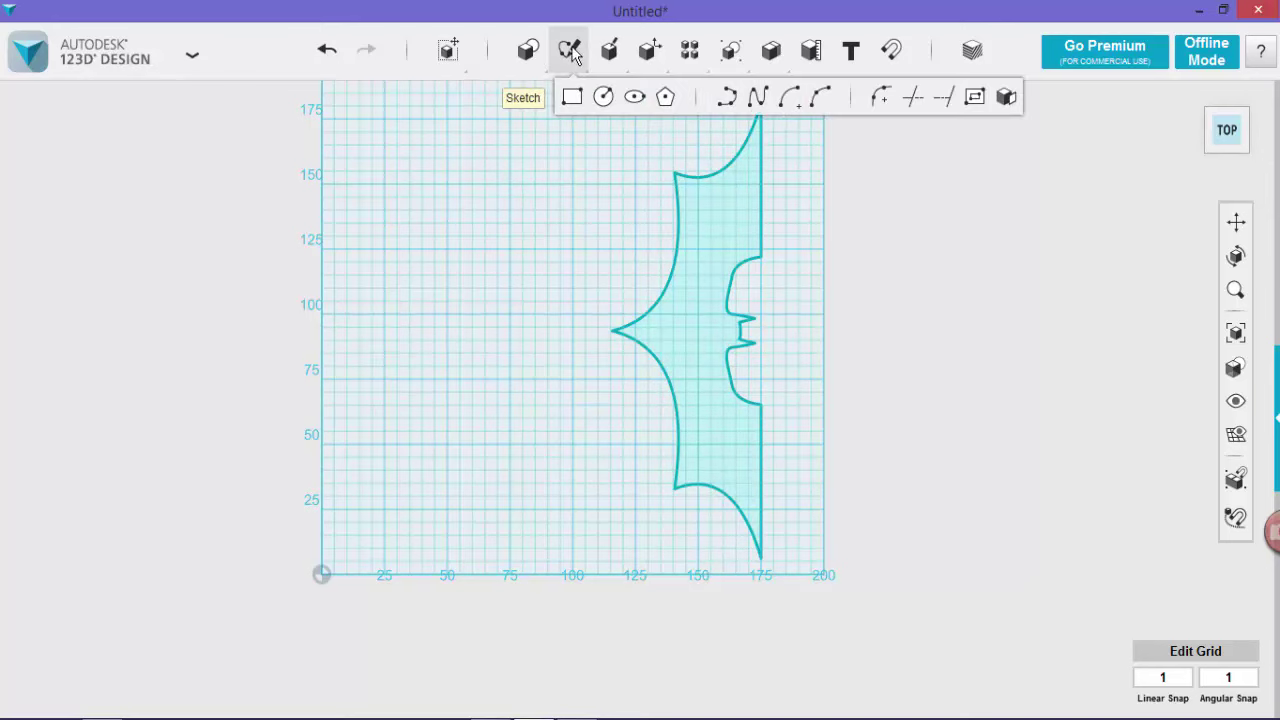
left_click(727, 97)
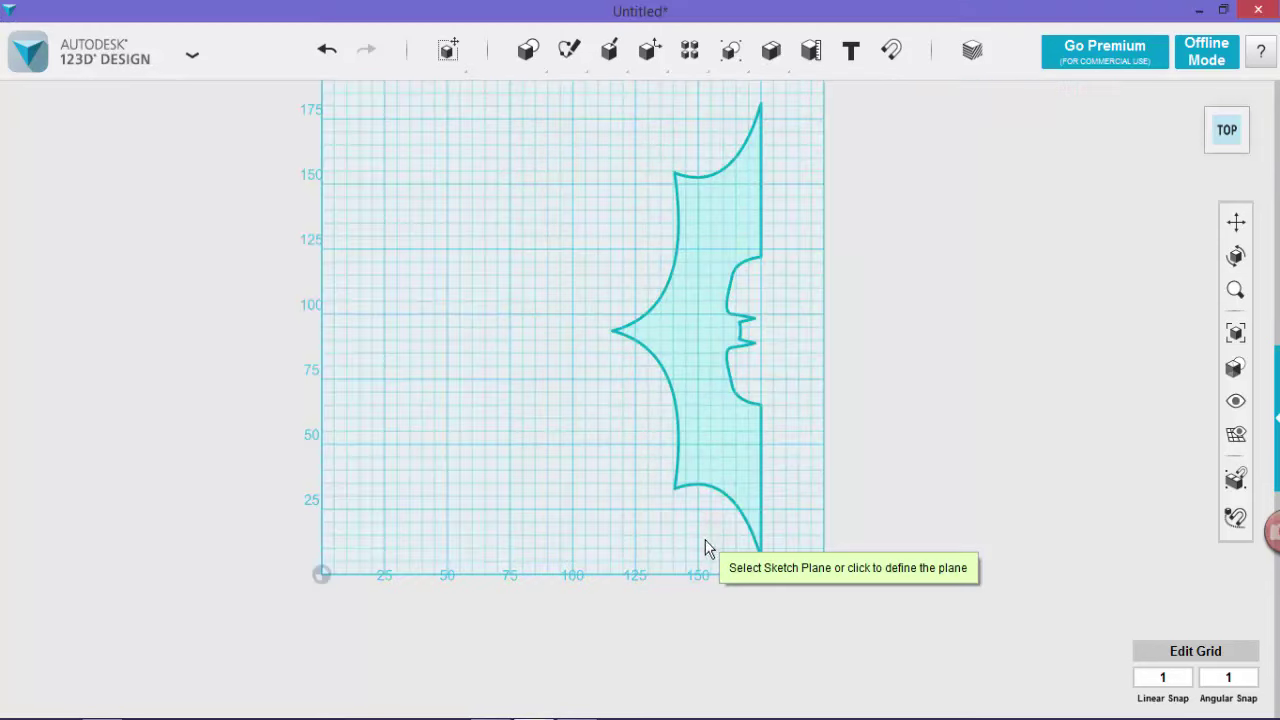
left_click(702, 488)
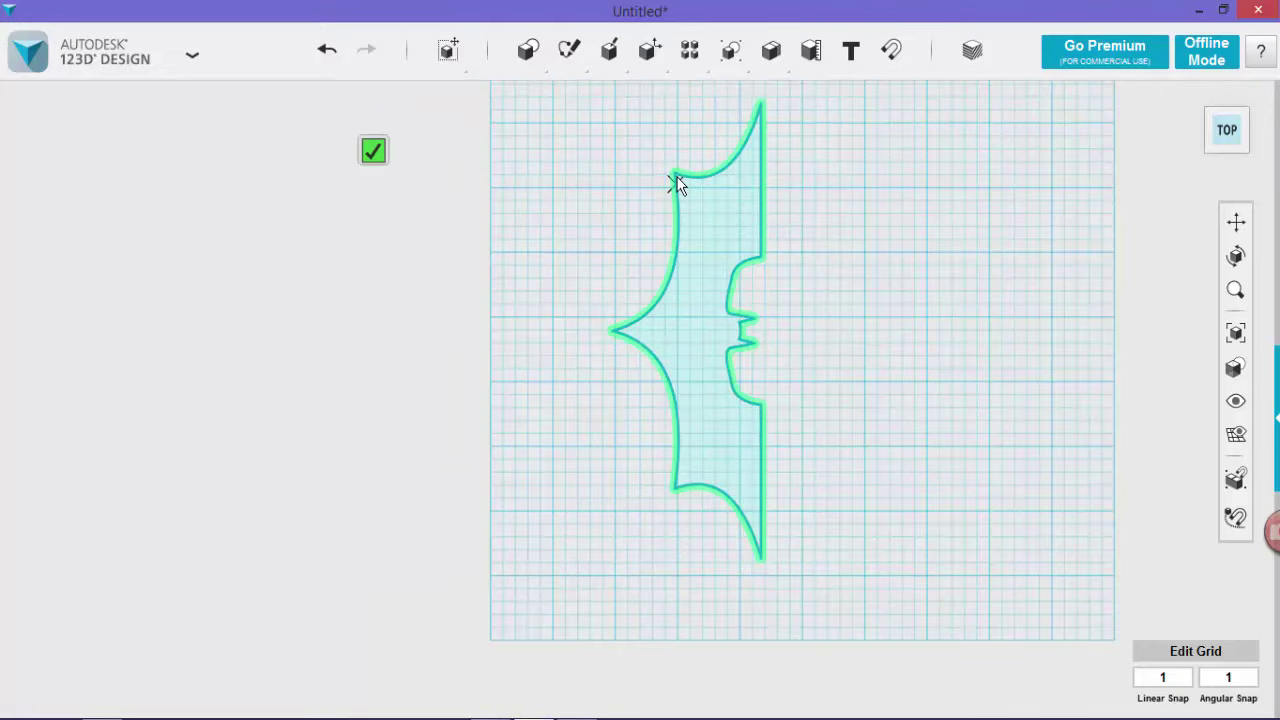
left_click(675, 176)
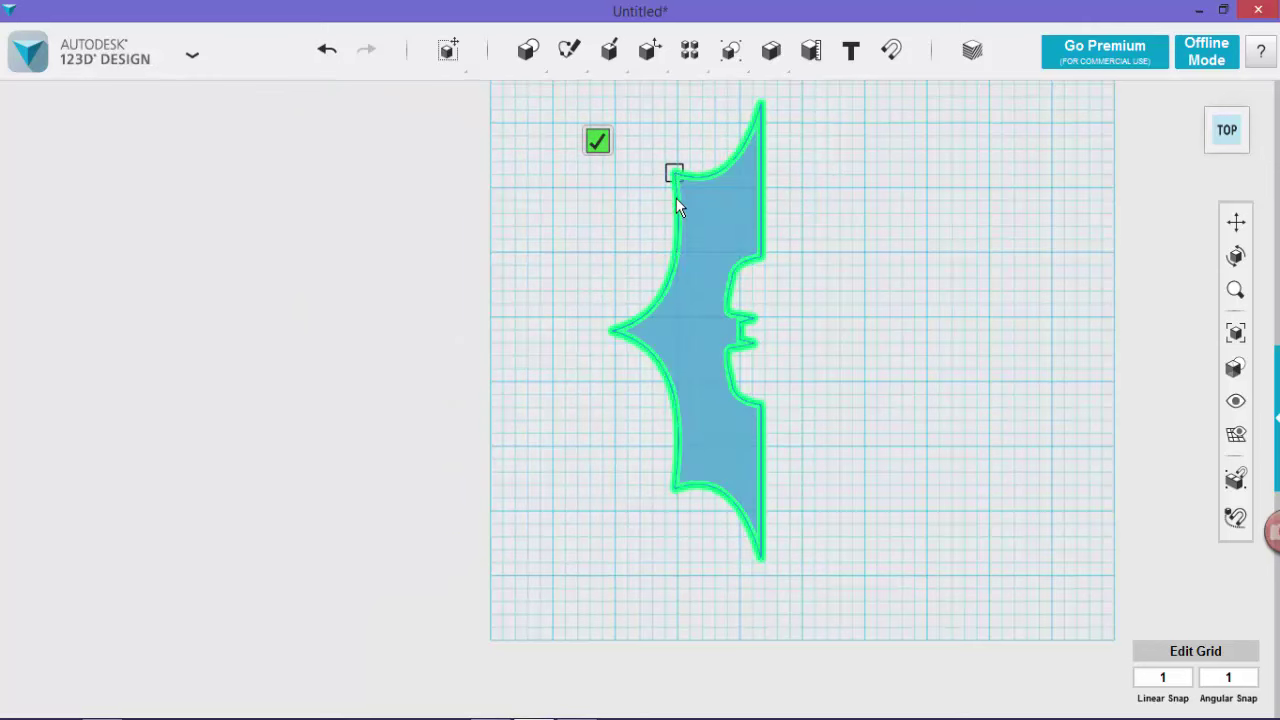
left_click(675, 486)
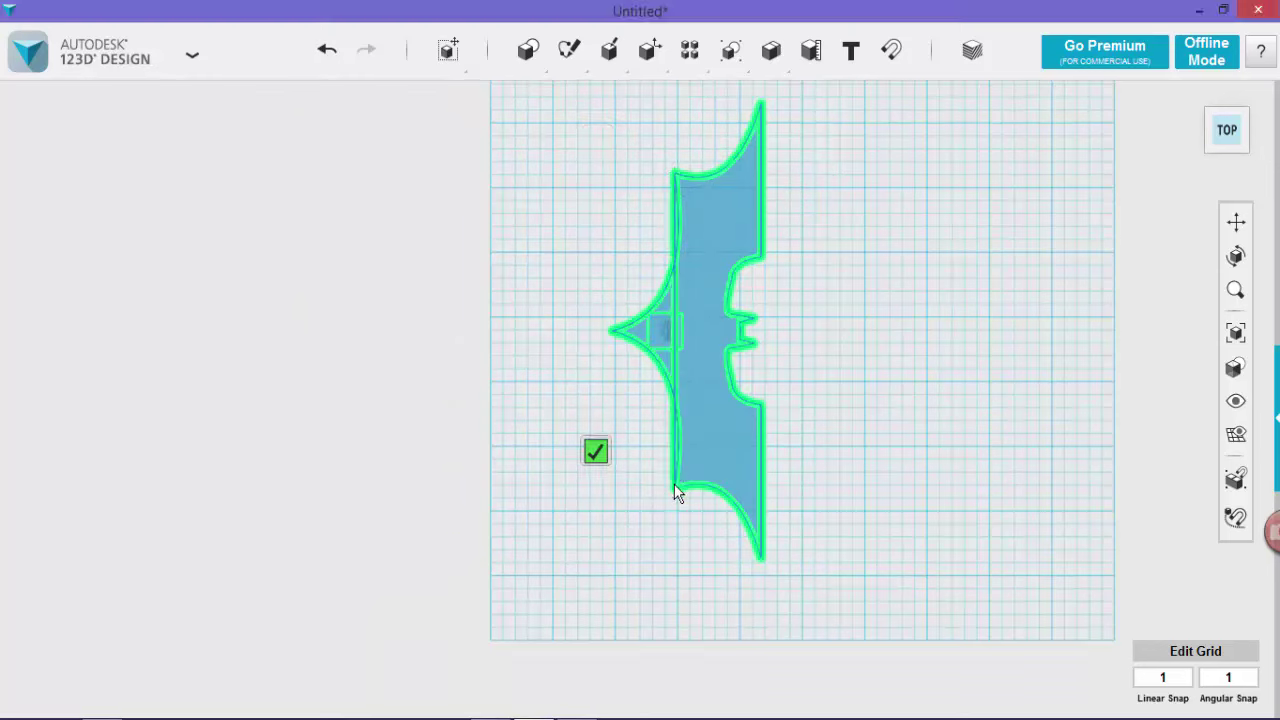
left_click(794, 489)
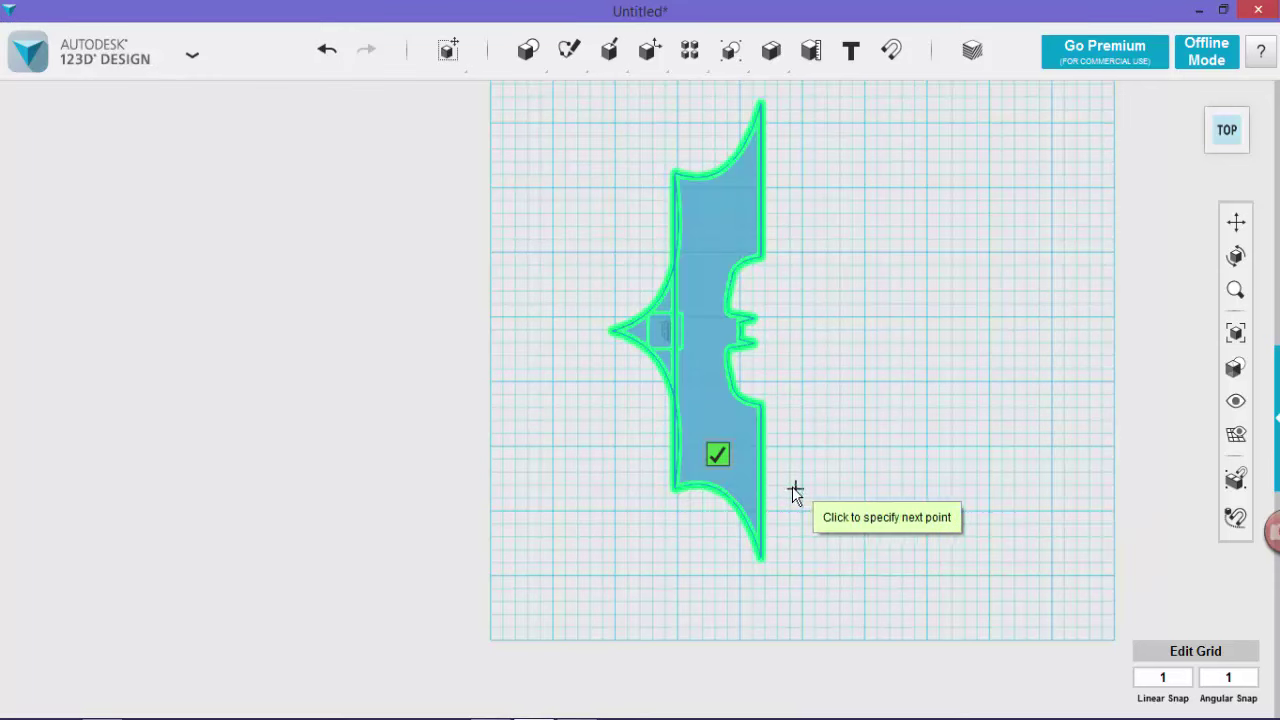
left_click(679, 490)
left_click(597, 454)
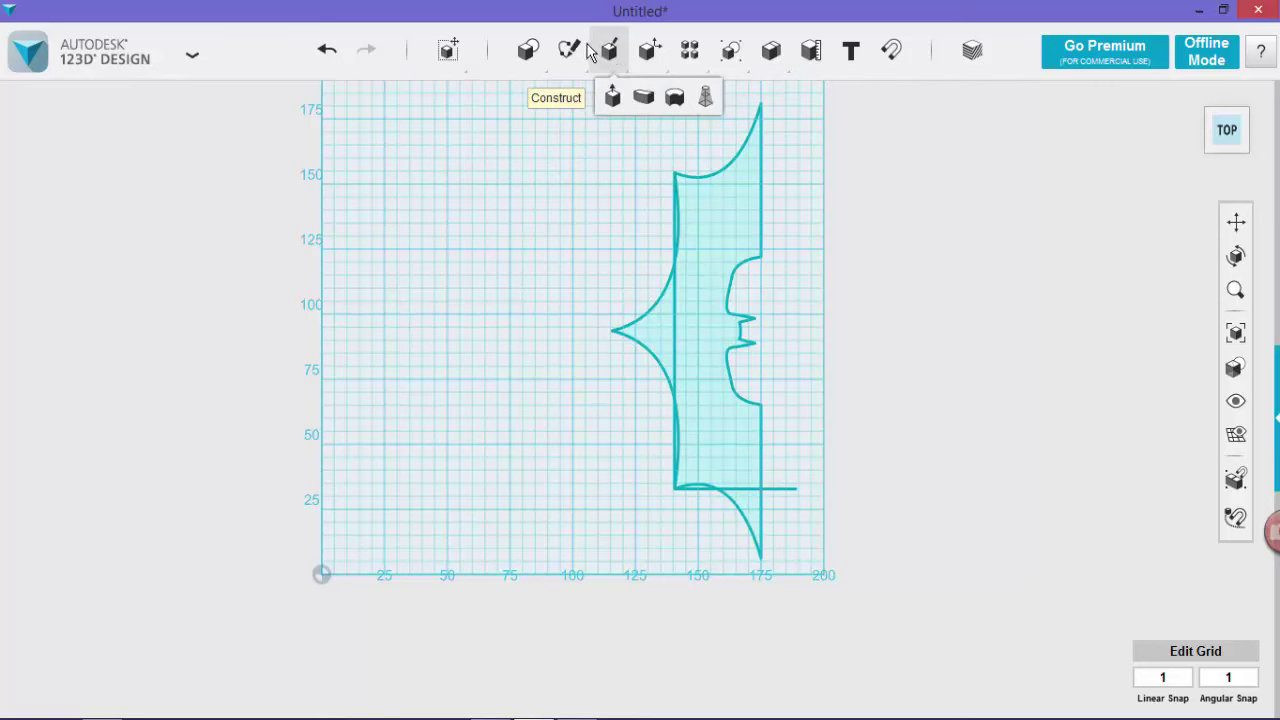
Trim the lower wing tip, the line overhang, the pointed tail and the bowed side curves, leaving a closed profile with straight side and base.
mouse_move(569, 52)
left_click(914, 100)
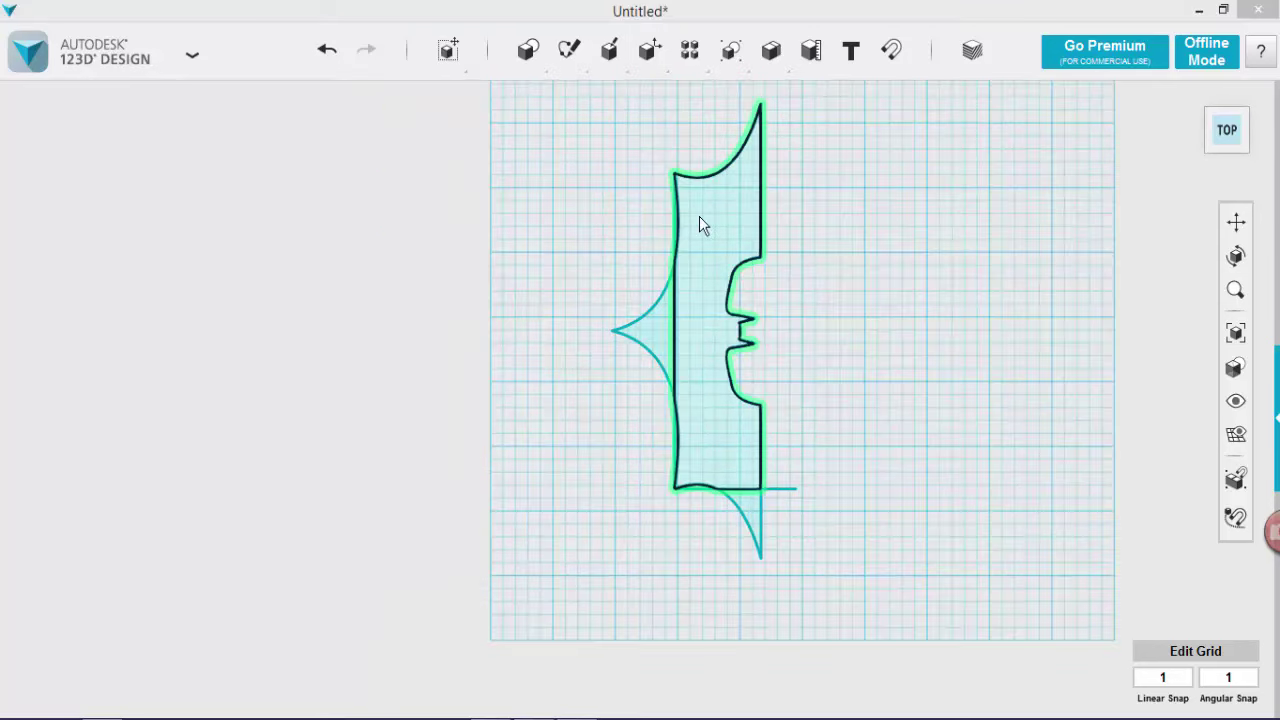
left_click(699, 218)
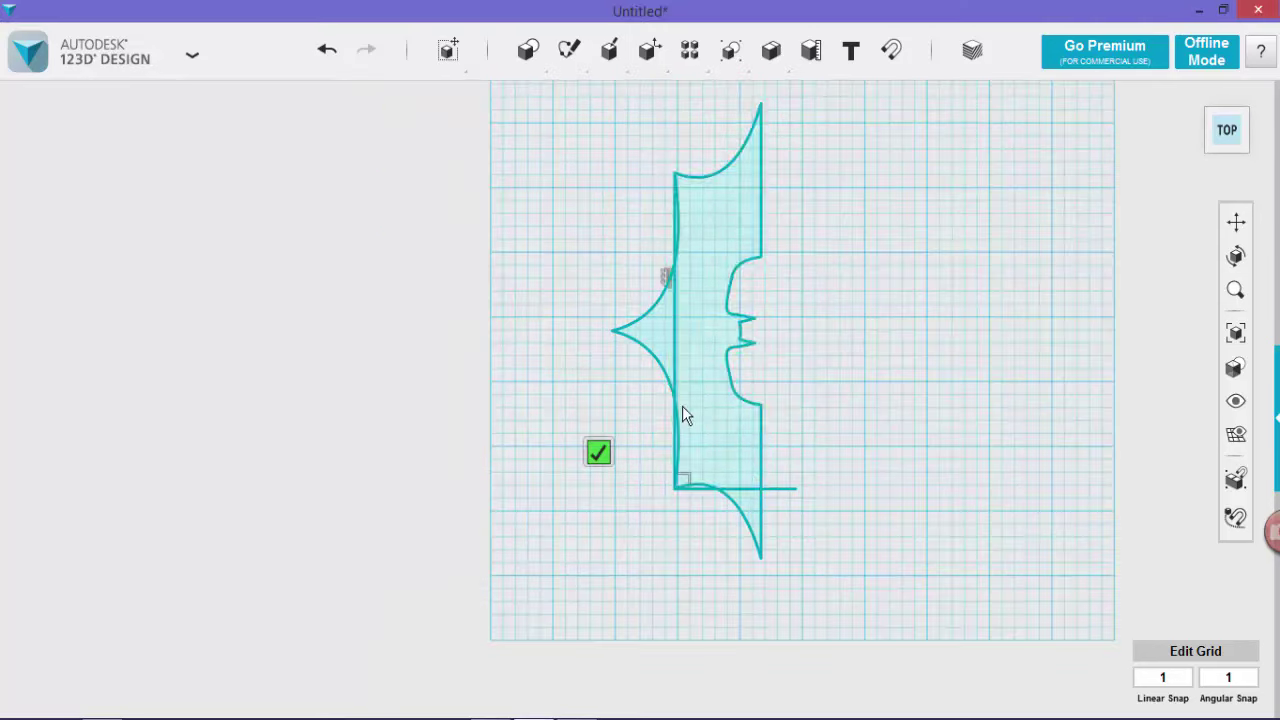
left_click(764, 502)
left_click(776, 488)
left_click(700, 490)
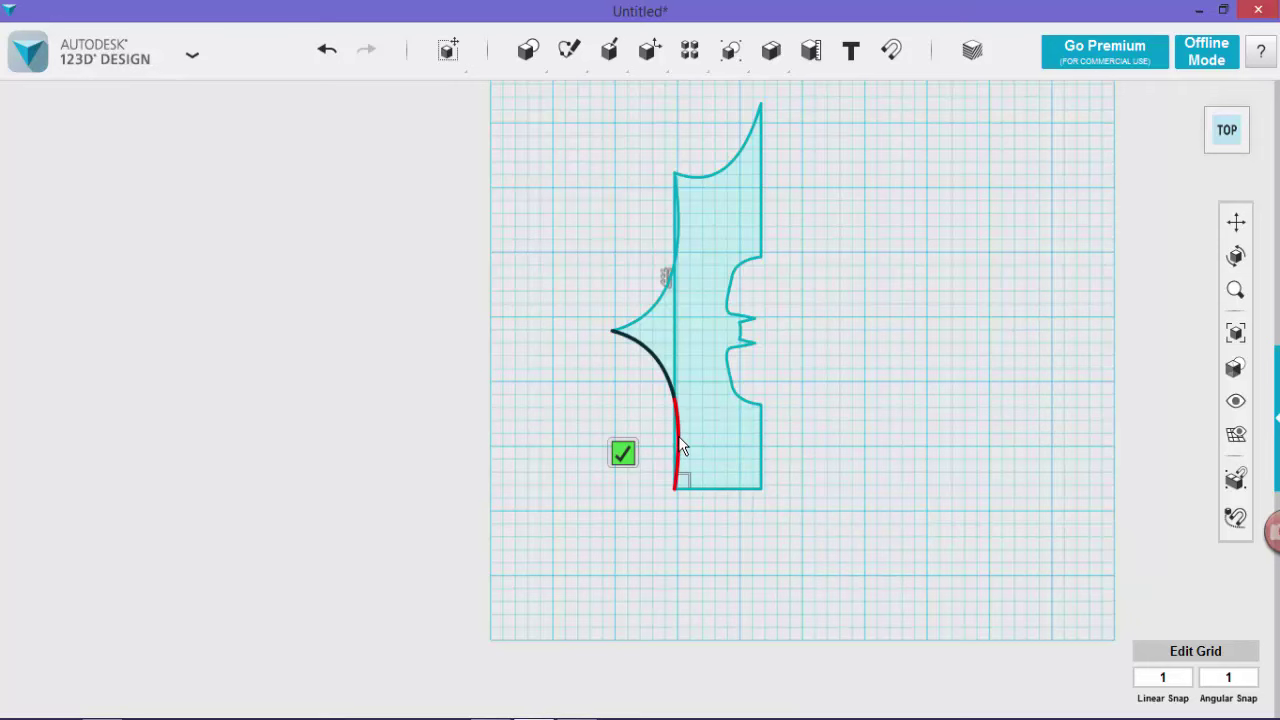
left_click(666, 381)
left_click(653, 309)
left_click(679, 230)
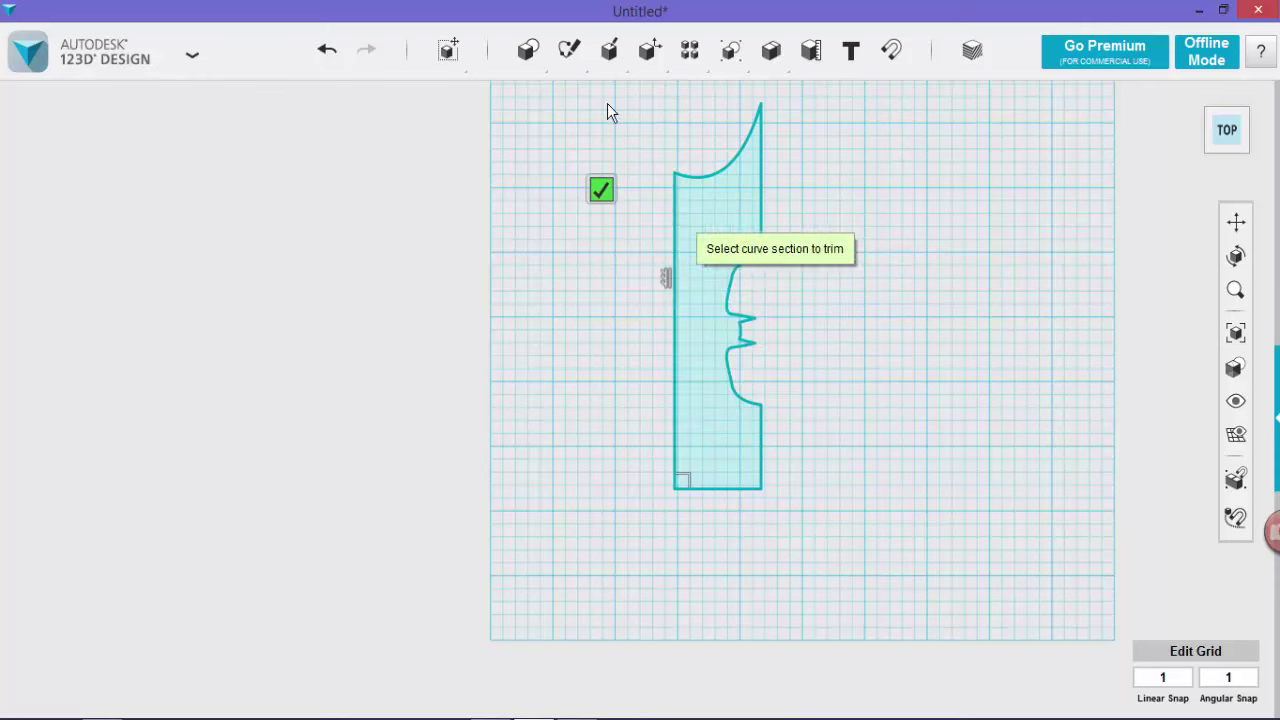
Revolve the trimmed bat profile 360 degrees around its long straight edge.
mouse_move(609, 50)
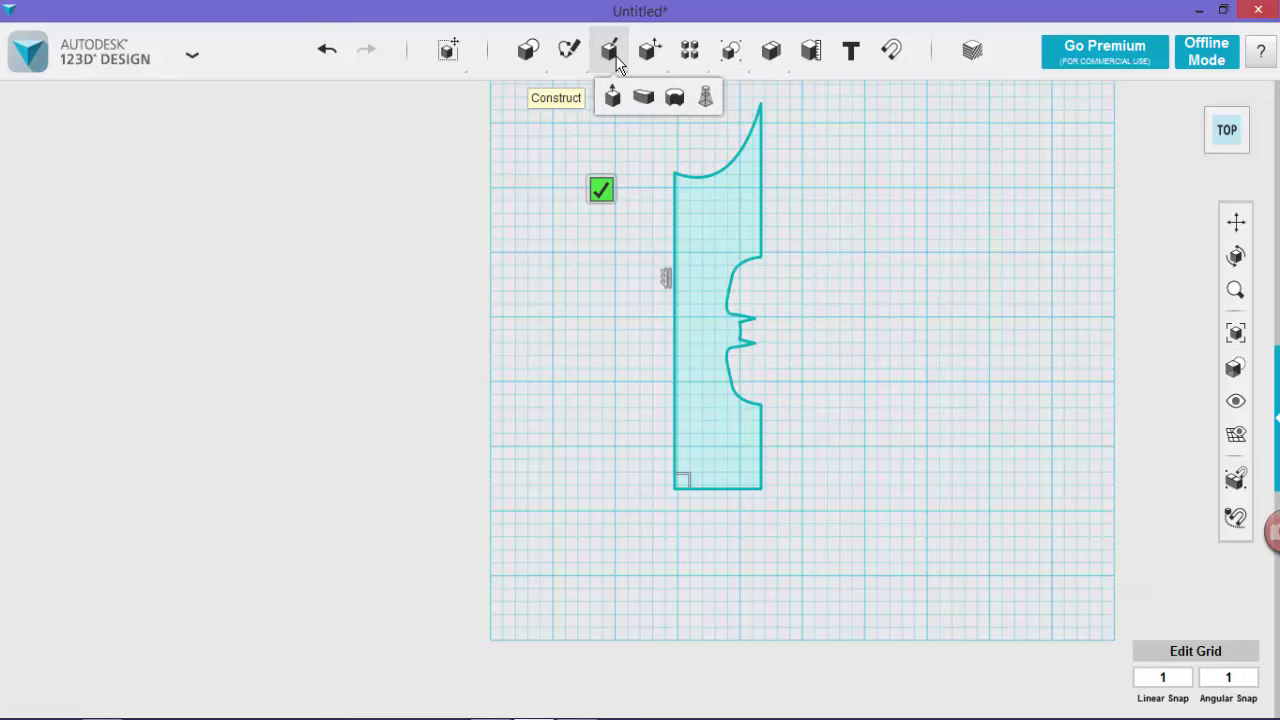
left_click(674, 100)
left_click(718, 242)
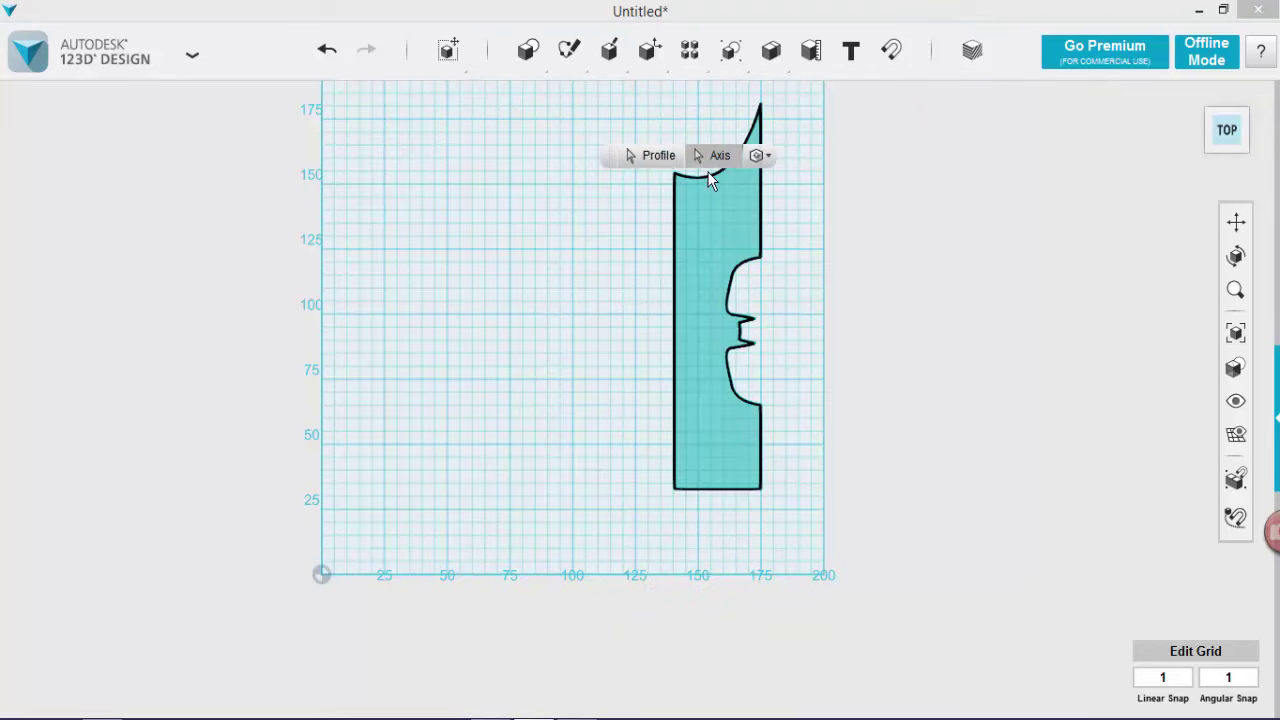
left_click(676, 286)
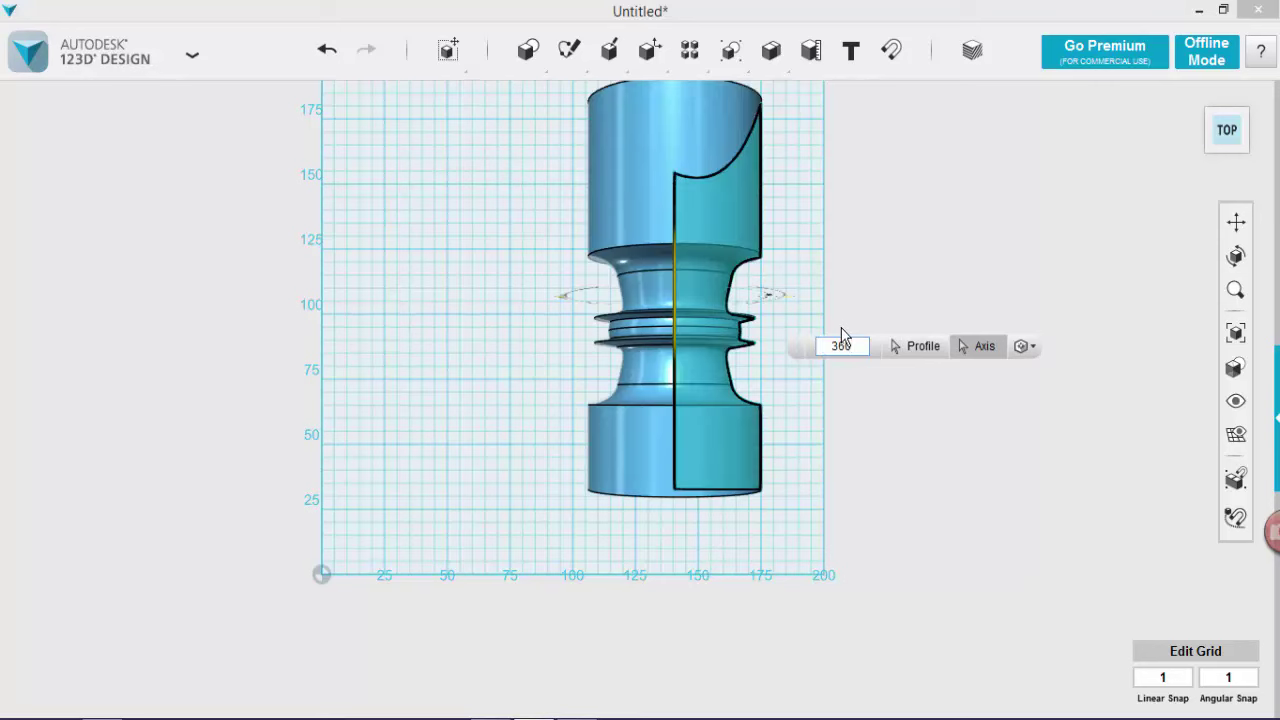
key("Return")
right_click_drag(827, 262, 824, 223)
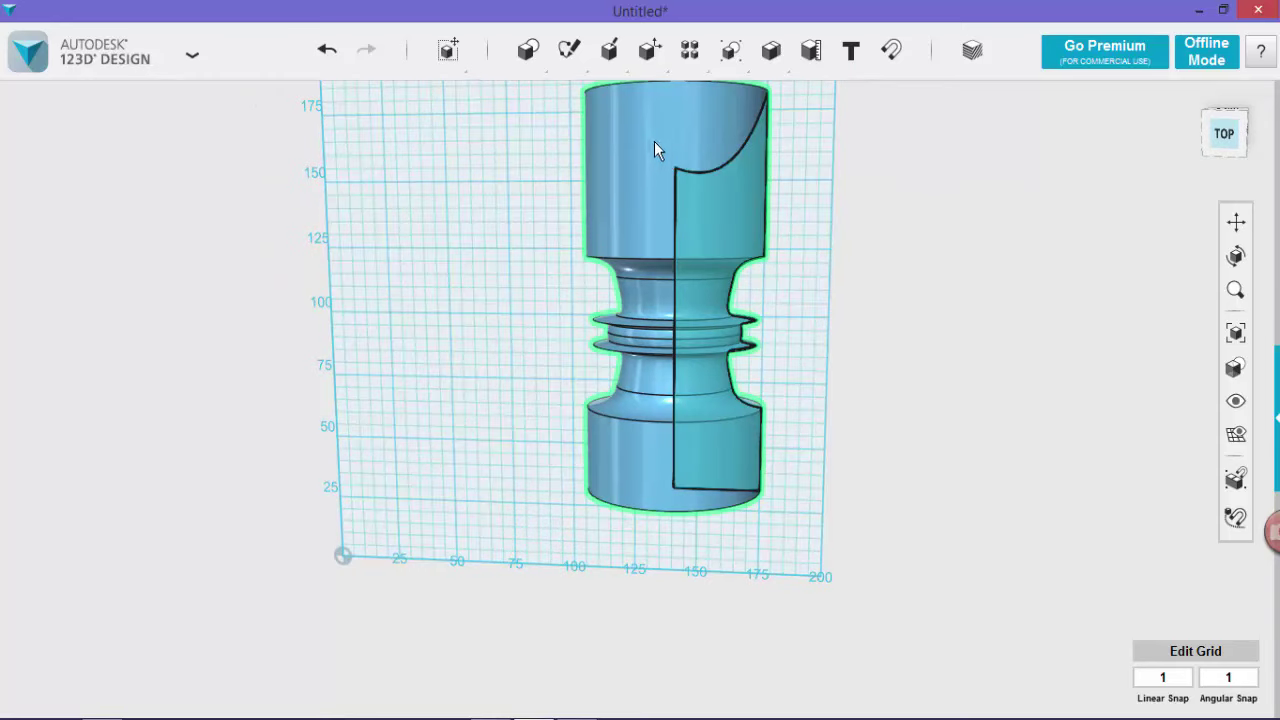
Start a text sketch on the grid beside the upper part of the revolved bat solid.
left_click(851, 52)
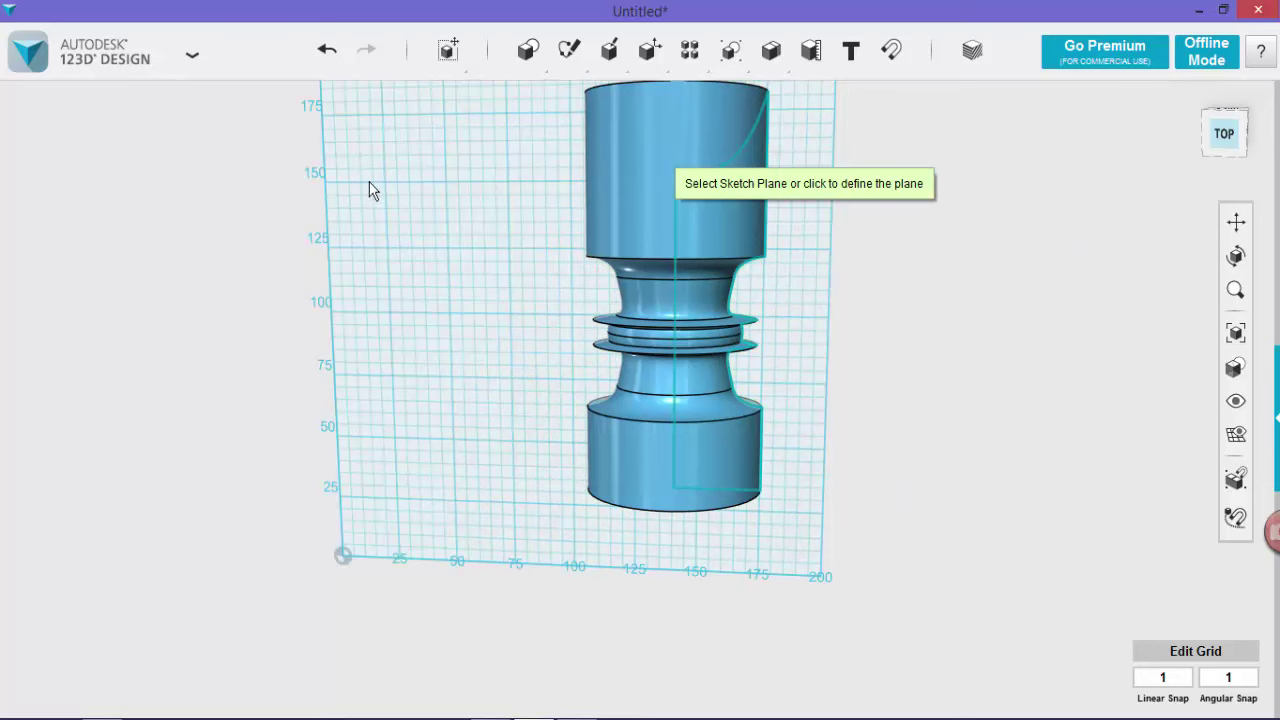
left_click(339, 148)
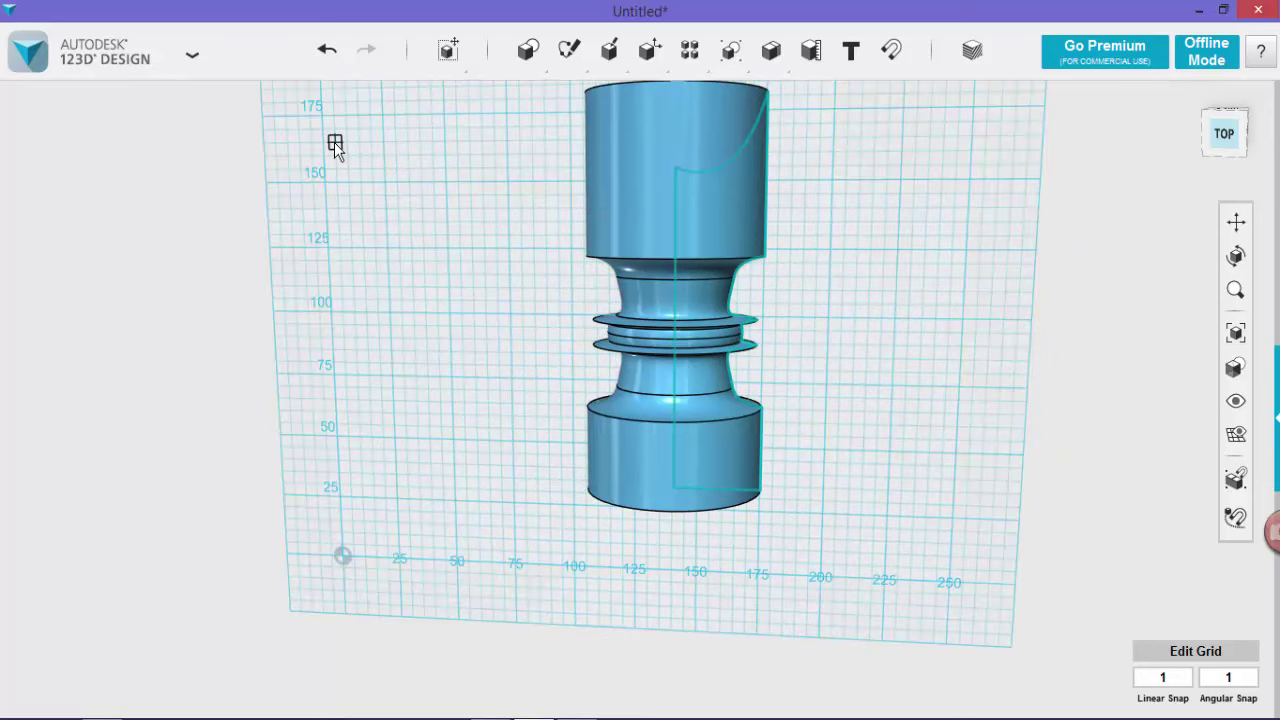